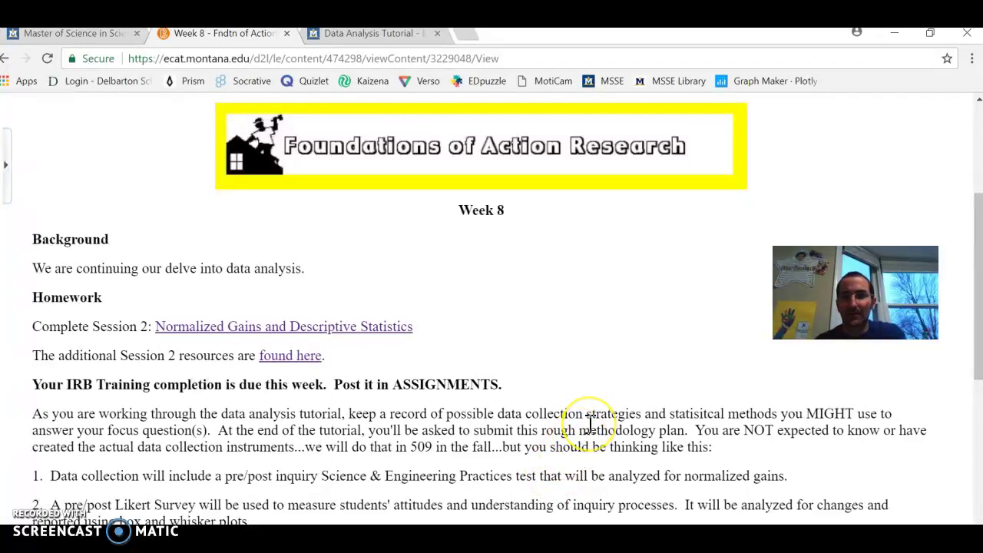
Scroll down the Week 8 page to the Discussion section's tutorial link.
{"action": "scroll", "coordinate": [589, 422], "scroll_direction": "down", "scroll_amount": 5}
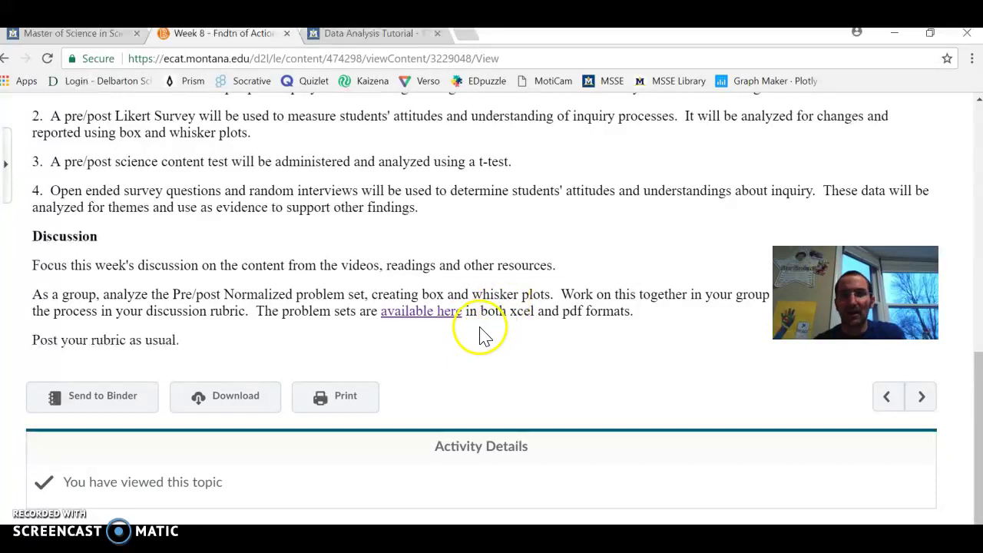
From the Data Analysis Tutorial, download the Excel pre/post normalized gains problem set and open it.
{"action": "left_click", "coordinate": [451, 315]}
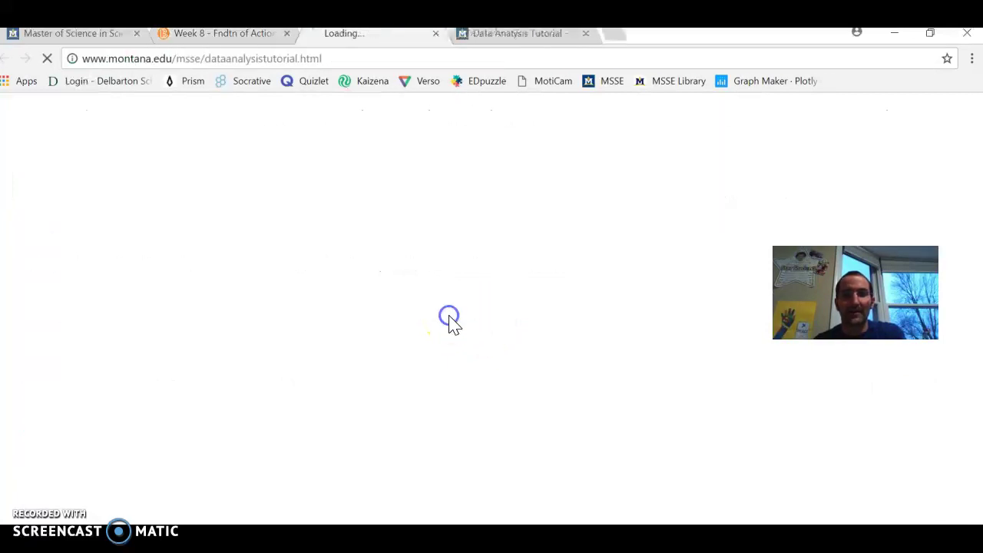
{"action": "scroll", "coordinate": [453, 322], "scroll_direction": "down", "scroll_amount": 2}
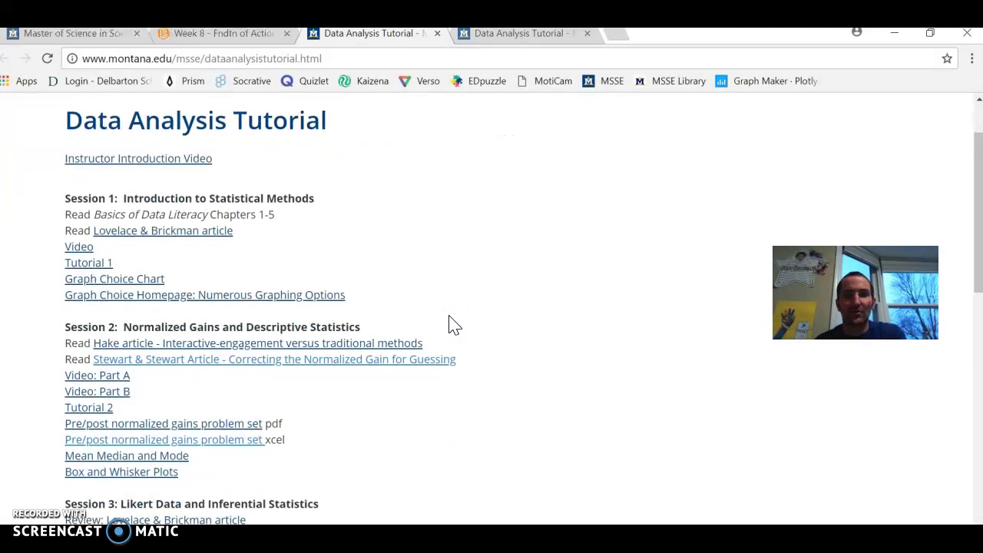
{"action": "left_click", "coordinate": [238, 363]}
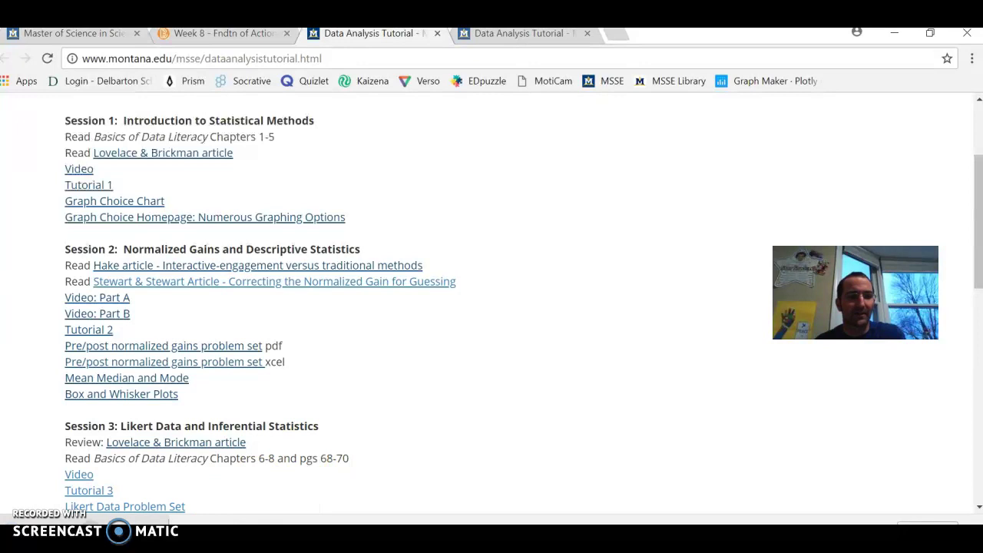
{"action": "left_click", "coordinate": [115, 503]}
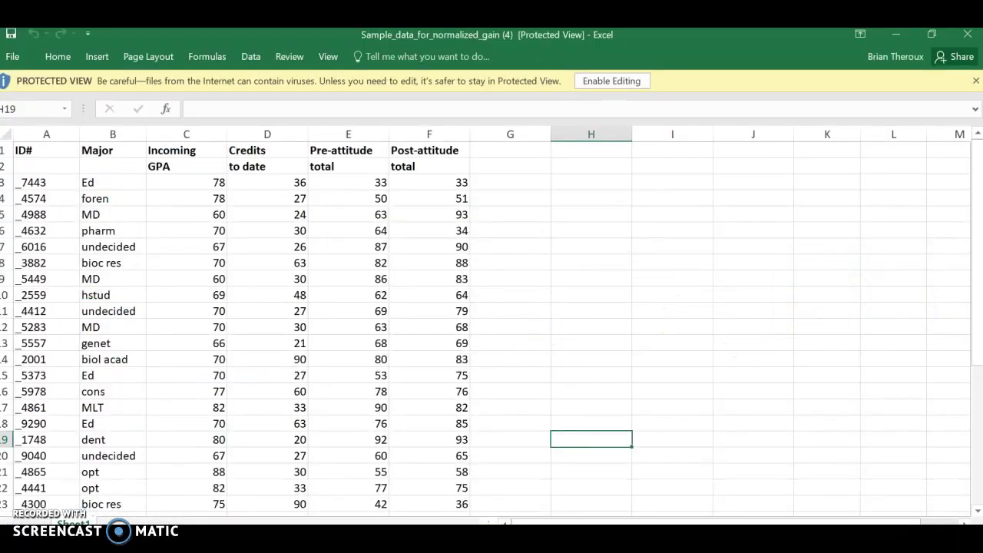
Enable editing in the Sample_data_for_normalized_gain workbook, copy columns A–F, and return to Chrome.
{"action": "left_click", "coordinate": [599, 82]}
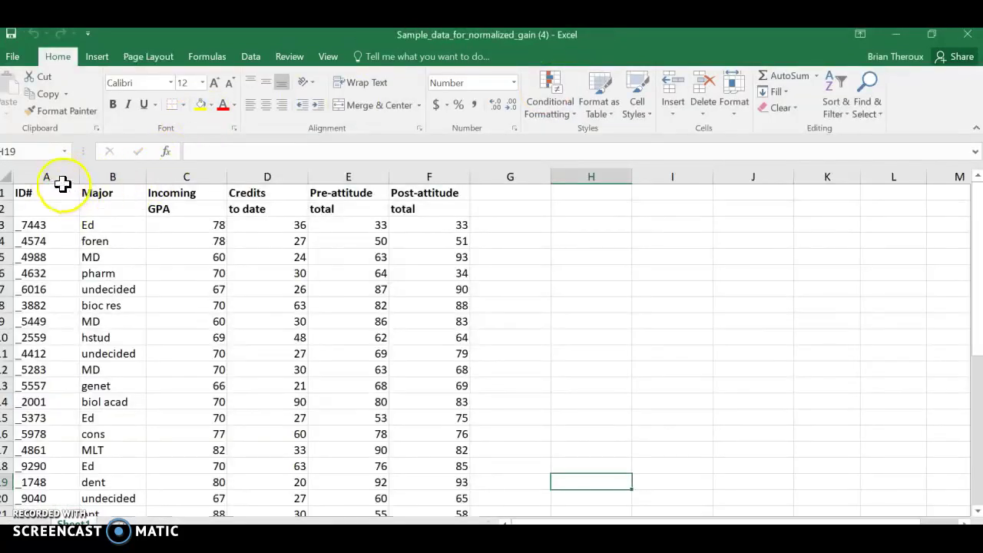
{"action": "left_click_drag", "start_coordinate": [61, 176], "coordinate": [417, 169]}
{"action": "right_click", "coordinate": [423, 180]}
{"action": "left_click", "coordinate": [454, 208]}
{"action": "left_click", "coordinate": [274, 500]}
{"action": "scroll", "coordinate": [486, 371], "scroll_direction": "up", "scroll_amount": 2}
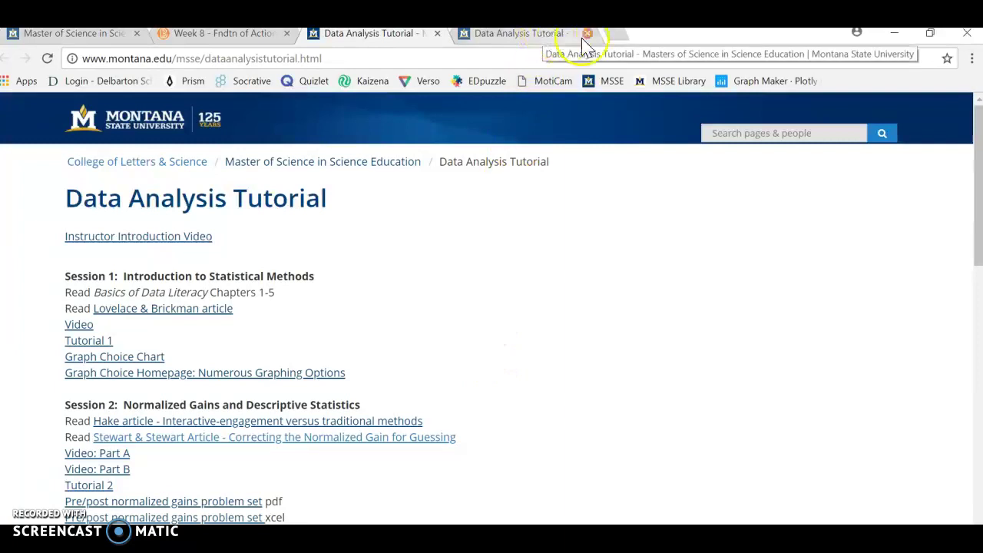
Load the 'Graph Maker · Plotly' bookmark in a new Chrome tab.
{"action": "left_click", "coordinate": [618, 32]}
{"action": "left_click", "coordinate": [745, 86]}
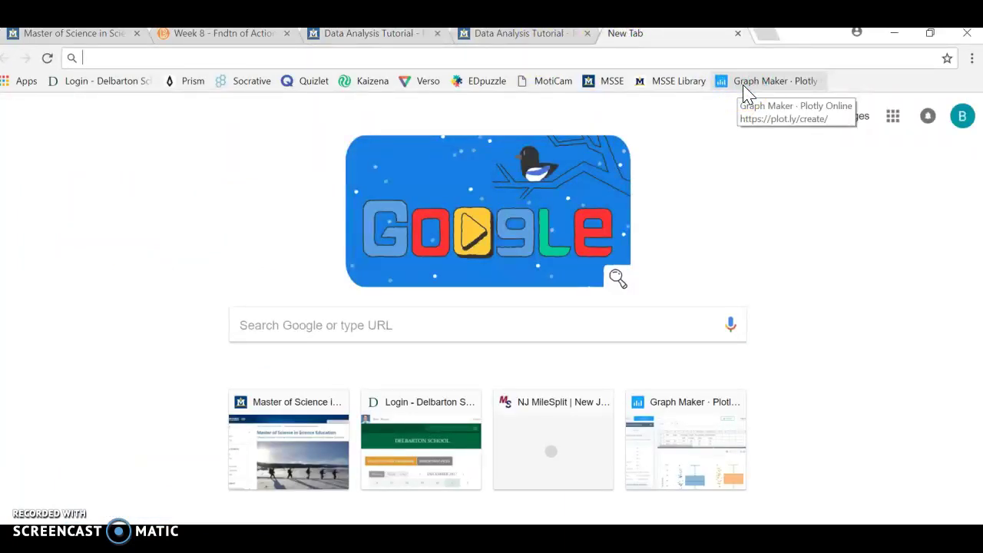
{"action": "left_click", "coordinate": [744, 87]}
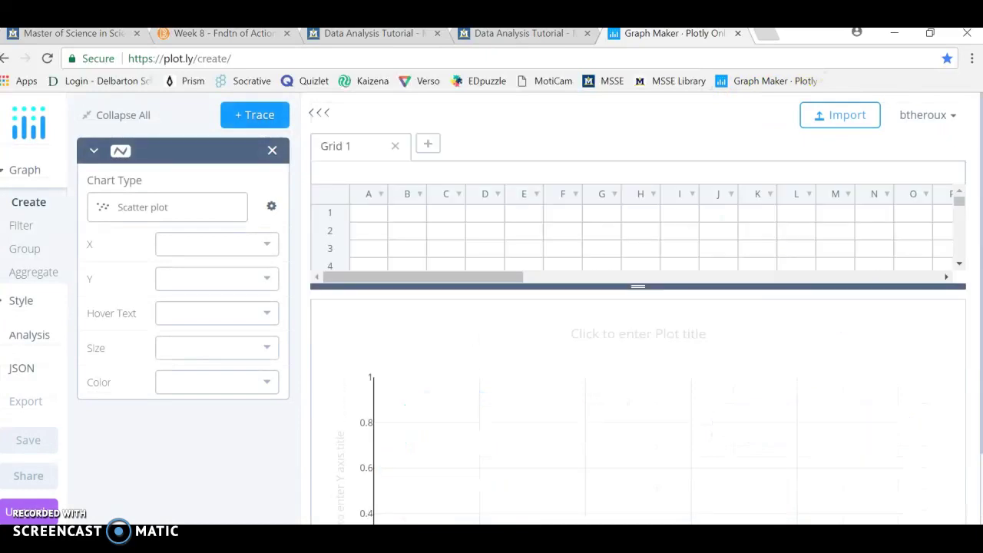
Paste the copied sample data into the Plotly grid starting at cell A1.
{"action": "left_click", "coordinate": [367, 216]}
{"action": "key", "text": "ctrl+v"}
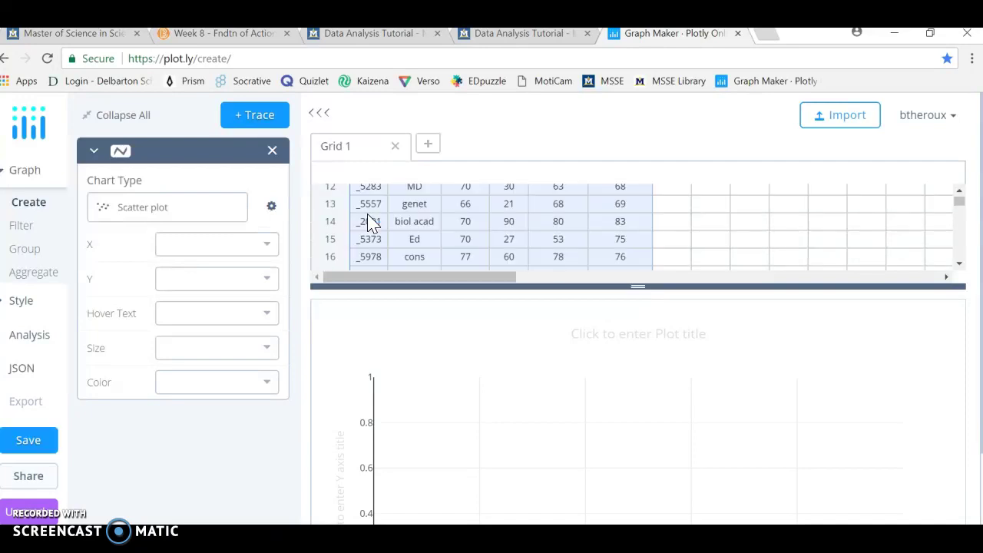
{"action": "left_click", "coordinate": [452, 224]}
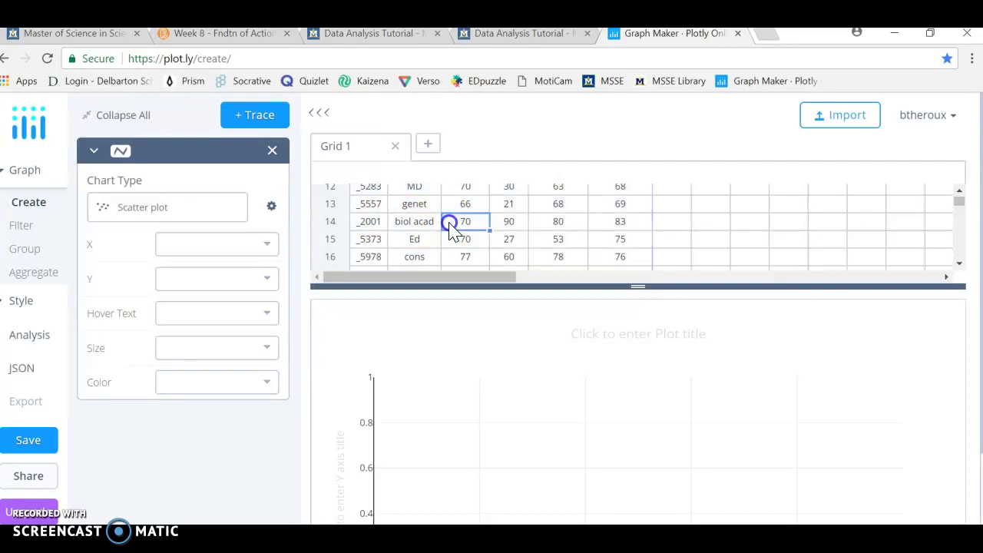
{"action": "key", "text": "Up"}
{"action": "key", "text": "Up"}
{"action": "key", "text": "Up"}
{"action": "key", "text": "Up"}
{"action": "key", "text": "Up"}
{"action": "key", "text": "Up"}
{"action": "key", "text": "Up"}
{"action": "key", "text": "Up"}
{"action": "key", "text": "Up"}
{"action": "key", "text": "Up"}
{"action": "key", "text": "Up"}
{"action": "key", "text": "Up"}
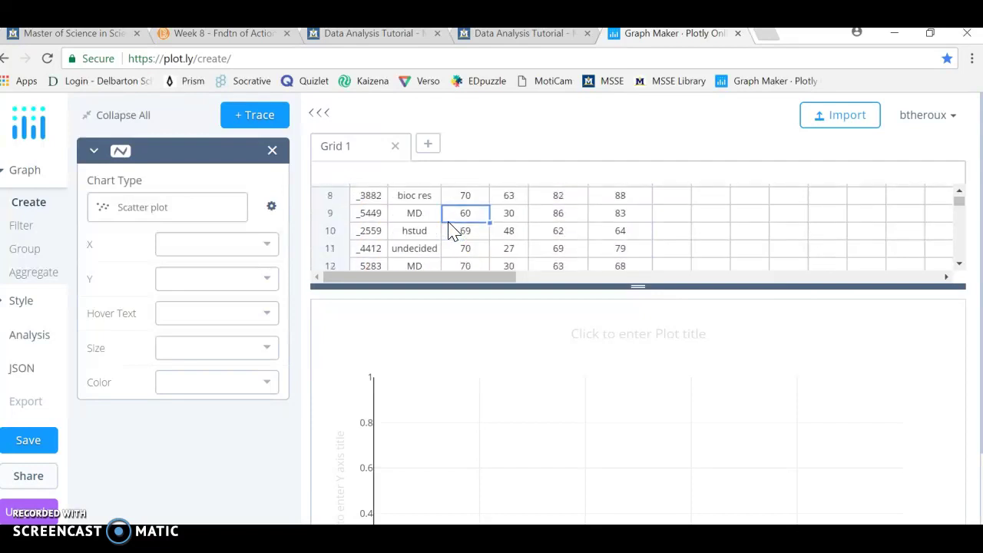
{"action": "key", "text": "Up"}
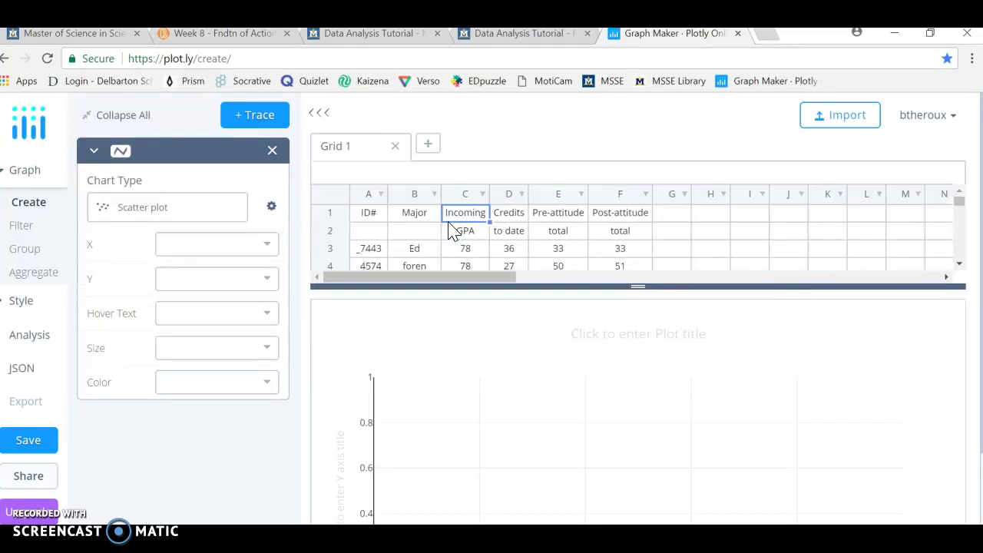
Rename column E's header to 'Pre Test' and column F's header to 'Post Test'.
{"action": "left_click", "coordinate": [581, 197]}
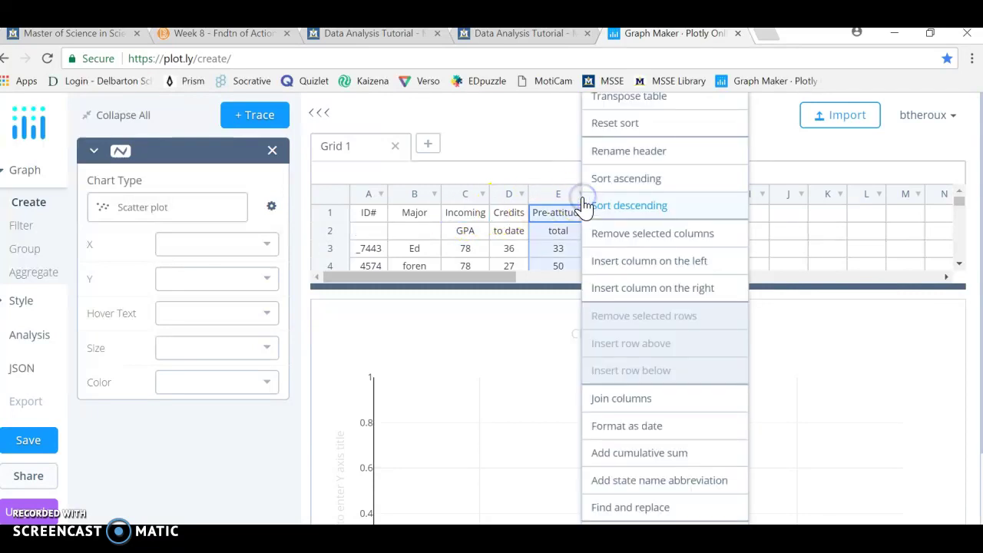
{"action": "left_click", "coordinate": [608, 152]}
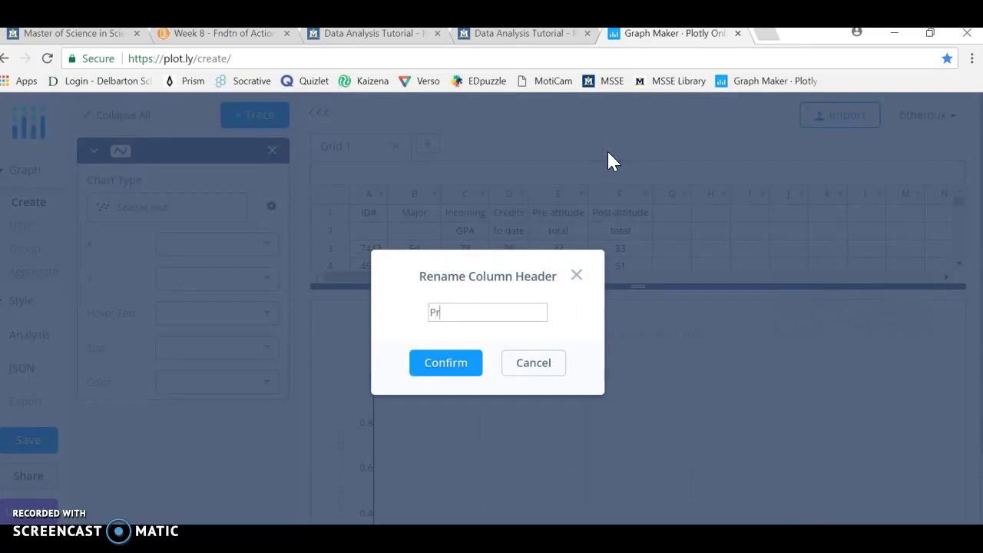
{"action": "type", "text": "Pre Test"}
{"action": "left_click", "coordinate": [441, 365]}
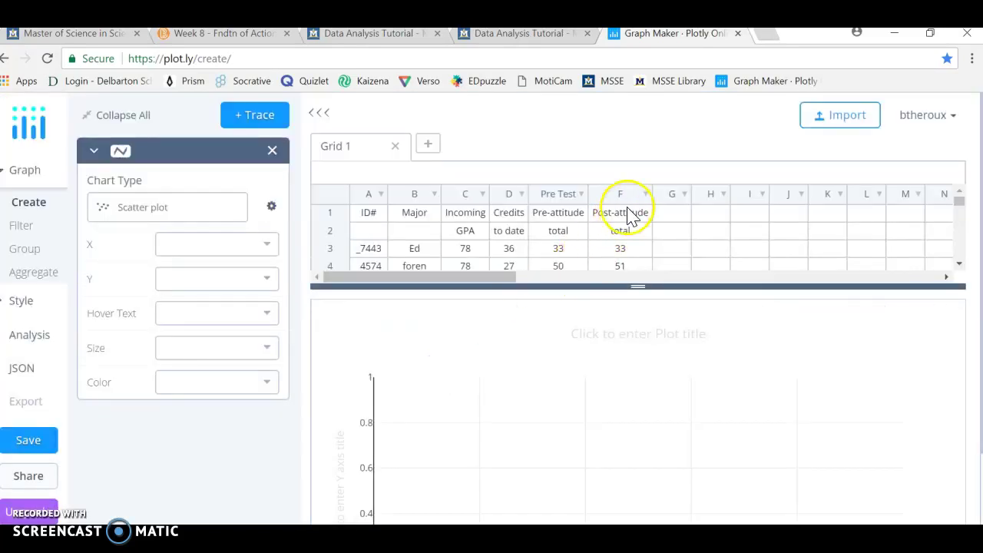
{"action": "left_click", "coordinate": [647, 198]}
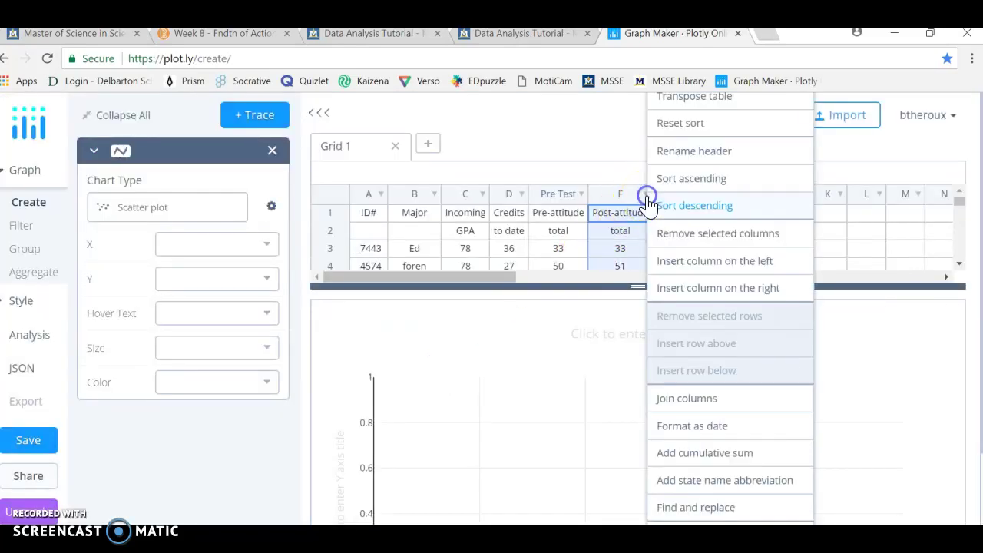
{"action": "left_click", "coordinate": [668, 154]}
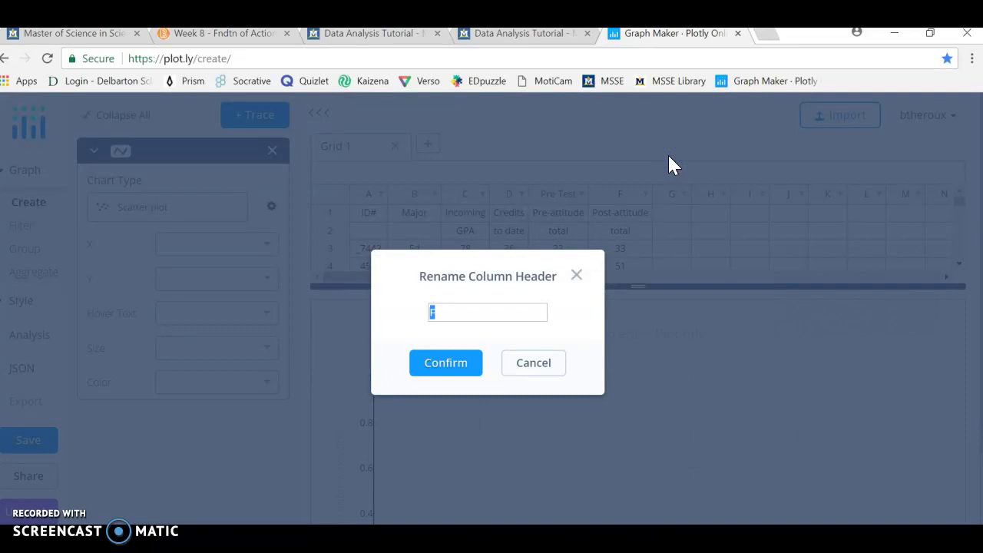
{"action": "type", "text": "Post Test"}
{"action": "left_click", "coordinate": [445, 367]}
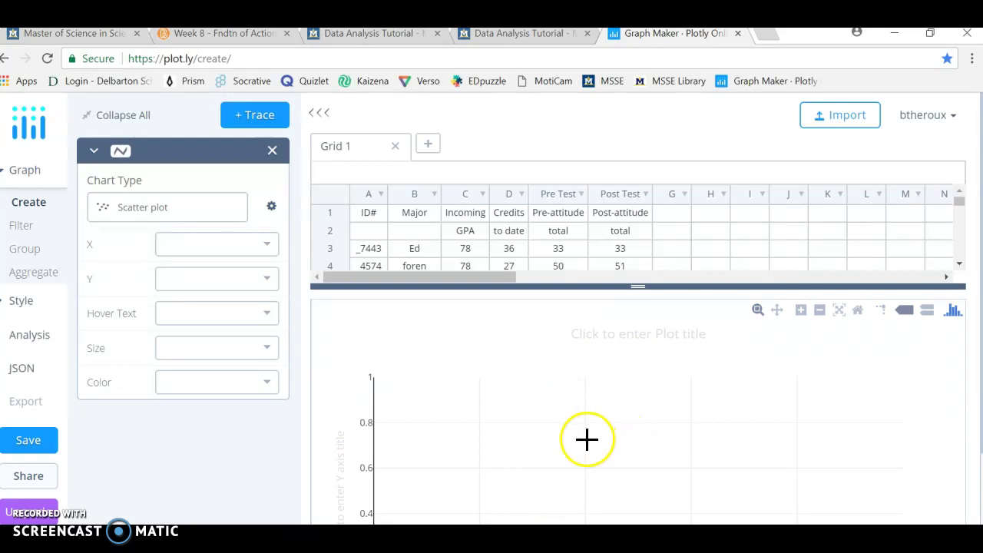
Change the chart type to Box plot with the Pre Test column as its values.
{"action": "left_click", "coordinate": [168, 211]}
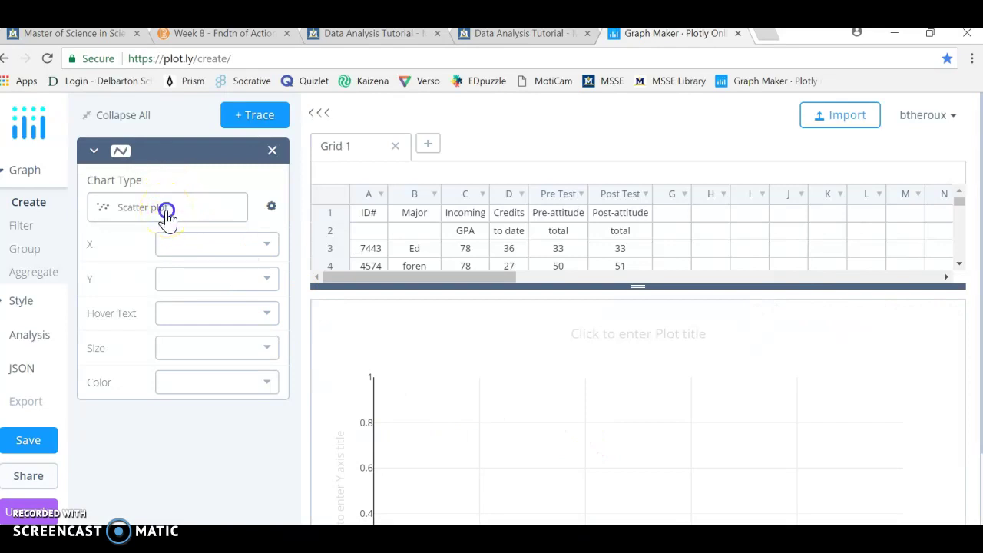
{"action": "left_click", "coordinate": [166, 215]}
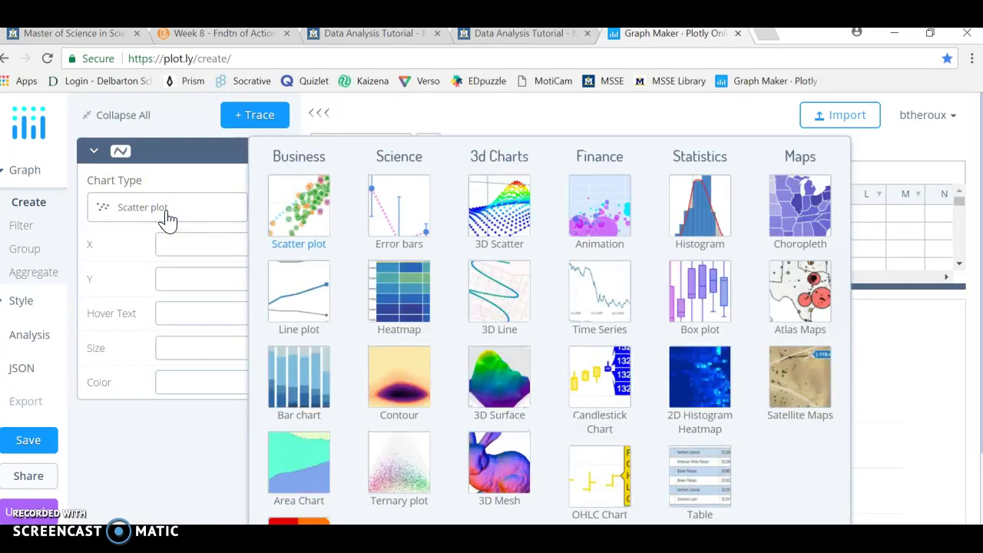
{"action": "left_click", "coordinate": [689, 307]}
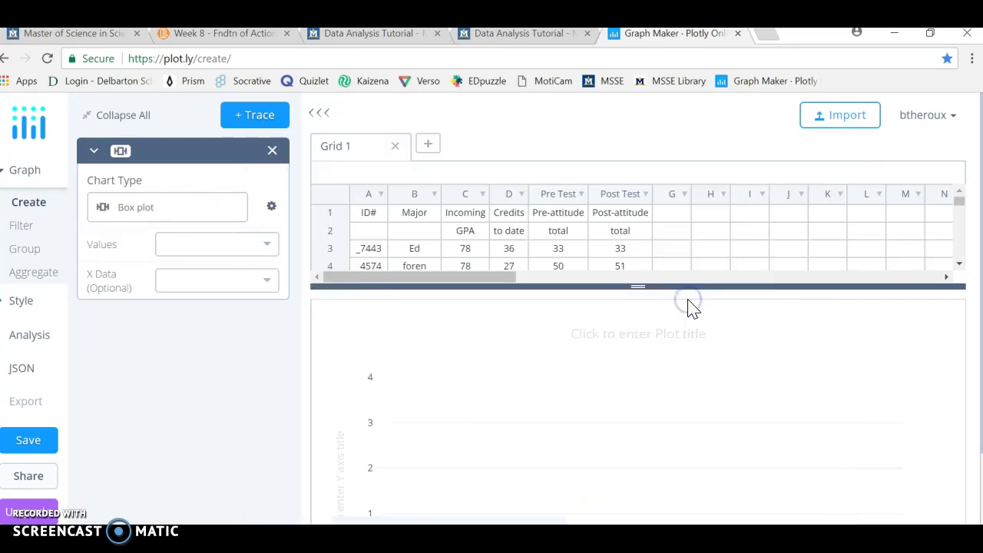
{"action": "left_click", "coordinate": [266, 244]}
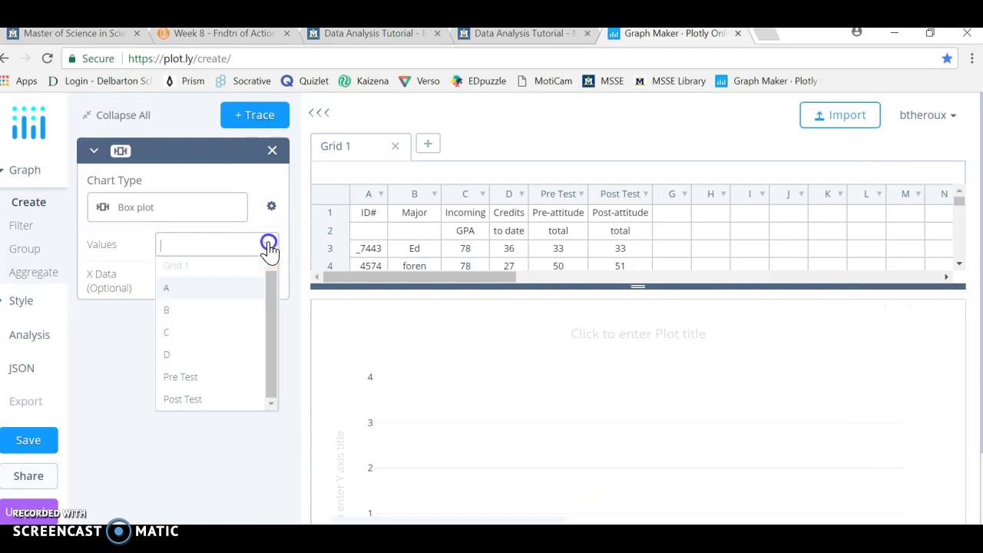
{"action": "left_click", "coordinate": [215, 388]}
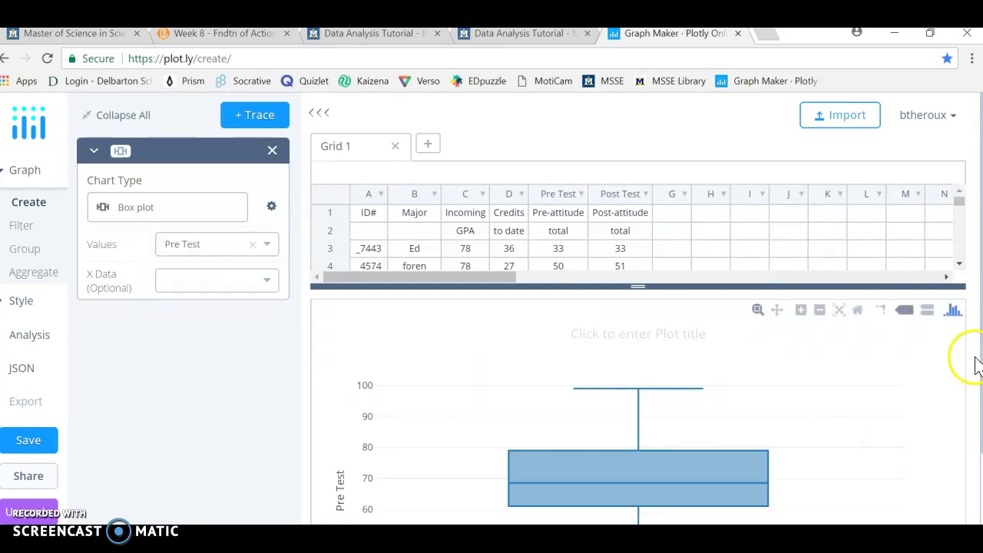
{"action": "scroll", "coordinate": [637, 345], "scroll_direction": "down", "scroll_amount": 3}
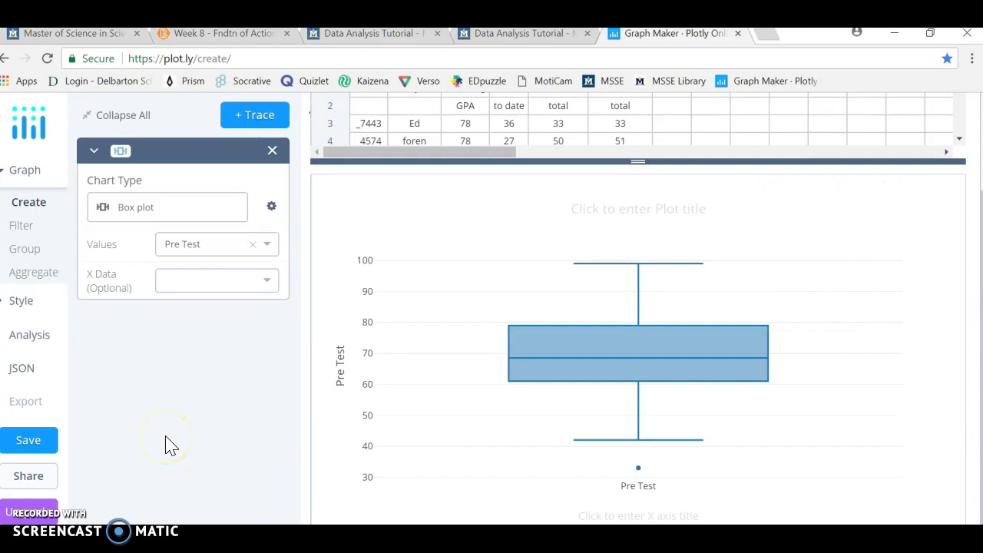
Add a second box trace plotting the Post Test column.
{"action": "left_click", "coordinate": [256, 117]}
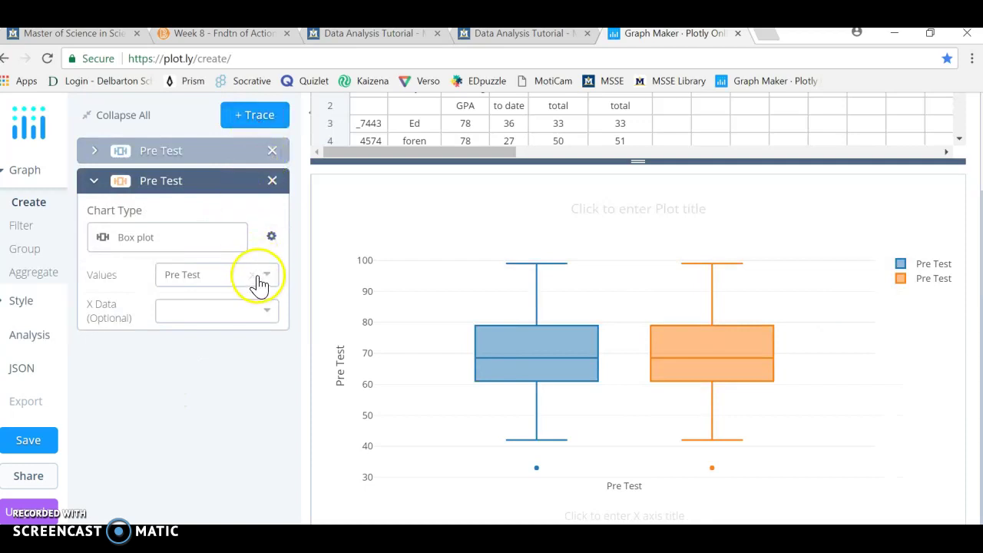
{"action": "left_click", "coordinate": [267, 276]}
{"action": "left_click", "coordinate": [224, 434]}
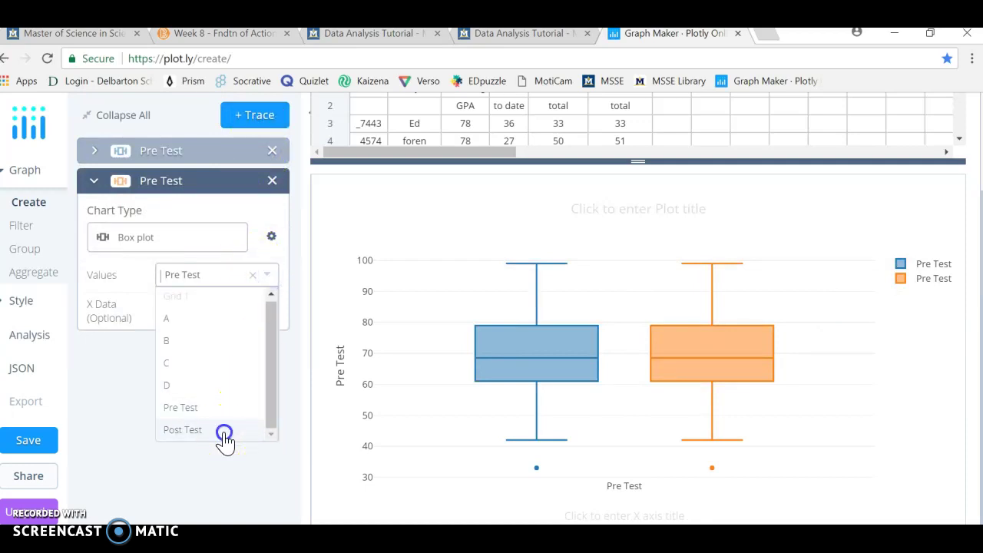
Retitle the y-axis 'Test Scores'.
{"action": "left_click", "coordinate": [339, 367]}
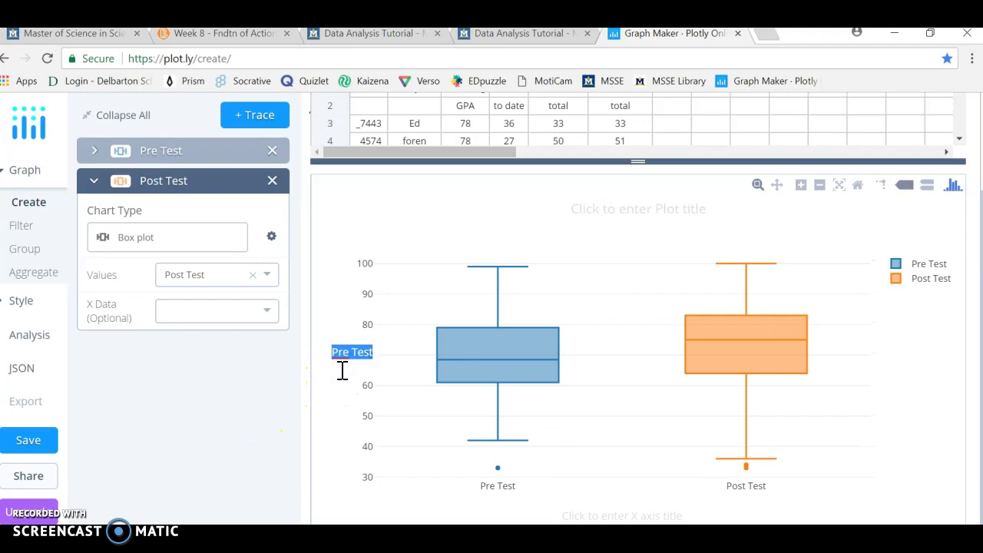
{"action": "type", "text": "Test Scores"}
{"action": "left_click", "coordinate": [340, 400]}
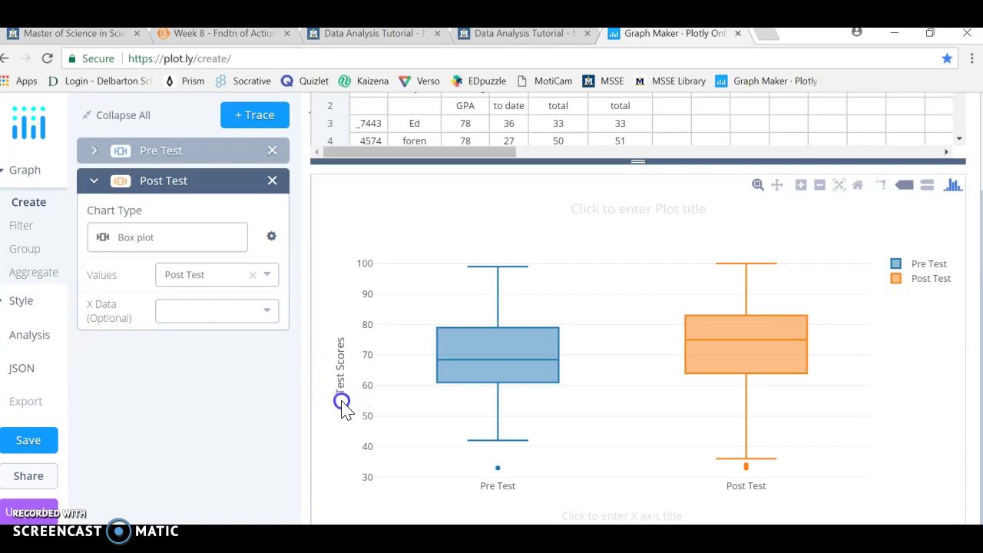
{"action": "left_click", "coordinate": [492, 496]}
Enter 'Sample for Week 8 Box Plot' as the chart title, correcting the week number.
{"action": "left_click", "coordinate": [650, 207]}
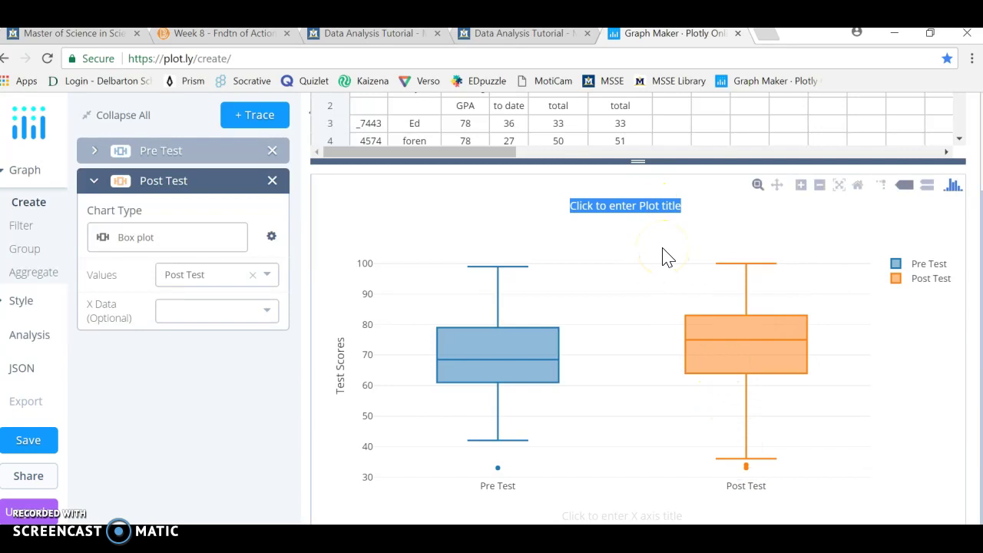
{"action": "type", "text": "Sample for "}
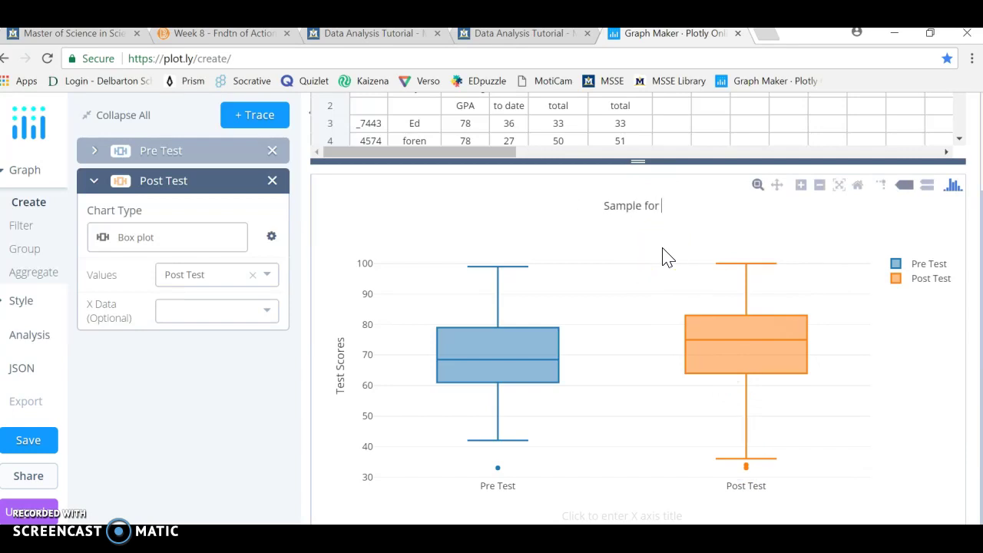
{"action": "type", "text": "Week "}
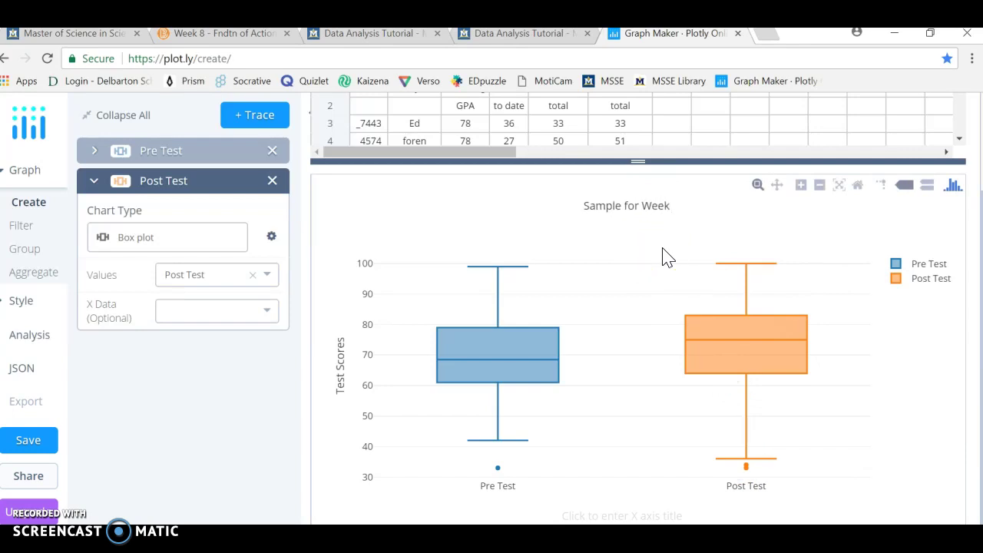
{"action": "type", "text": "1"}
{"action": "key", "text": "BackSpace"}
{"action": "type", "text": "8"}
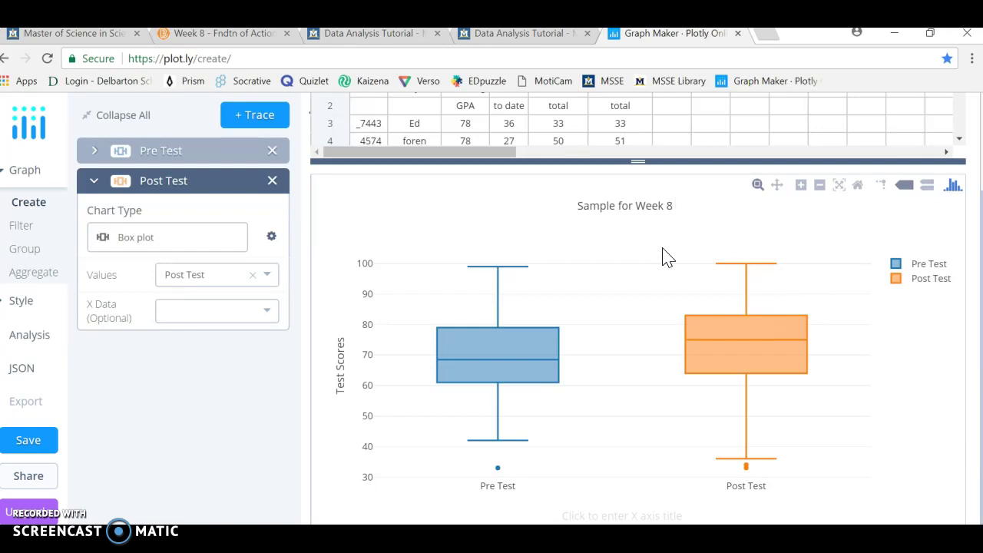
{"action": "type", "text": "Box Pl"}
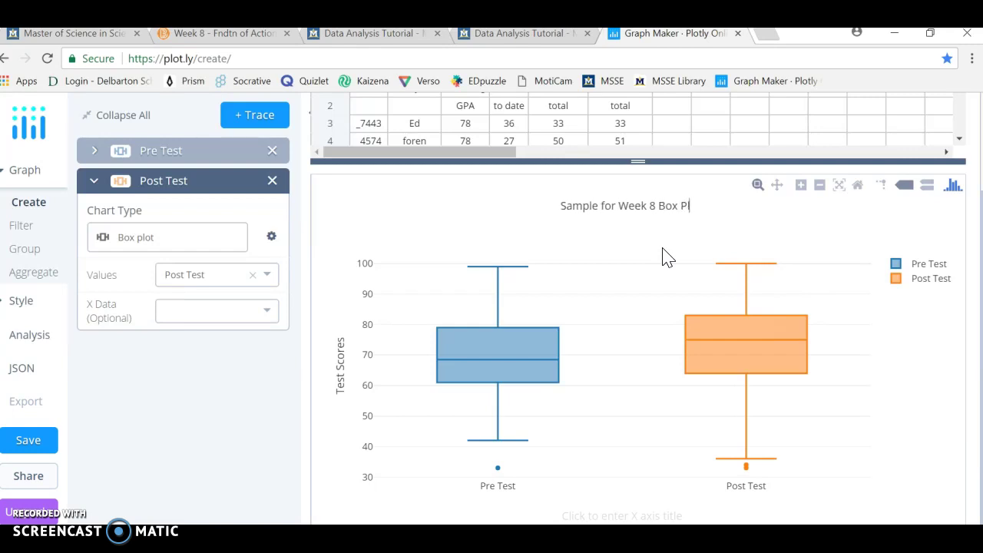
{"action": "type", "text": "ot"}
{"action": "left_click", "coordinate": [662, 238]}
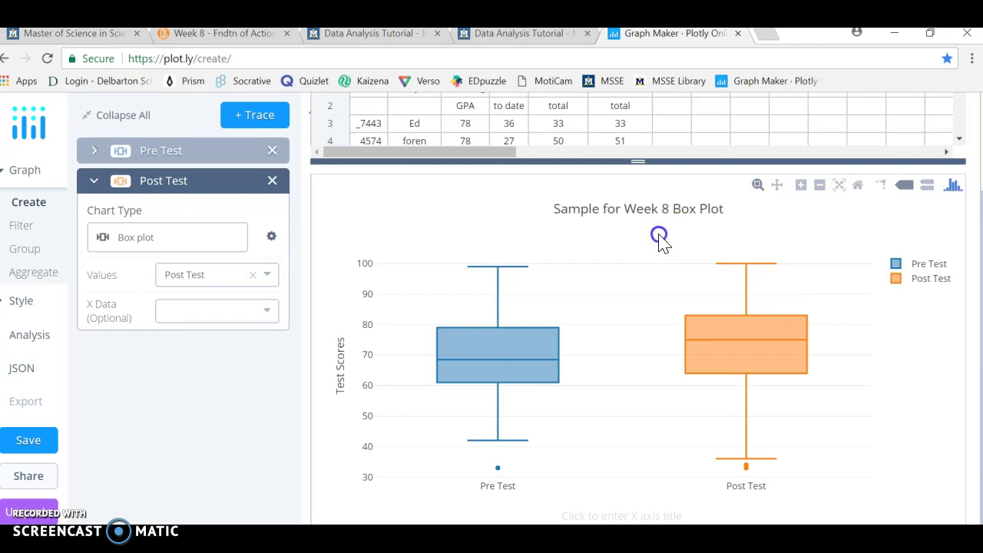
Open Style > Traces for all traces and scroll down to the Display Points setting.
{"action": "left_click", "coordinate": [21, 301]}
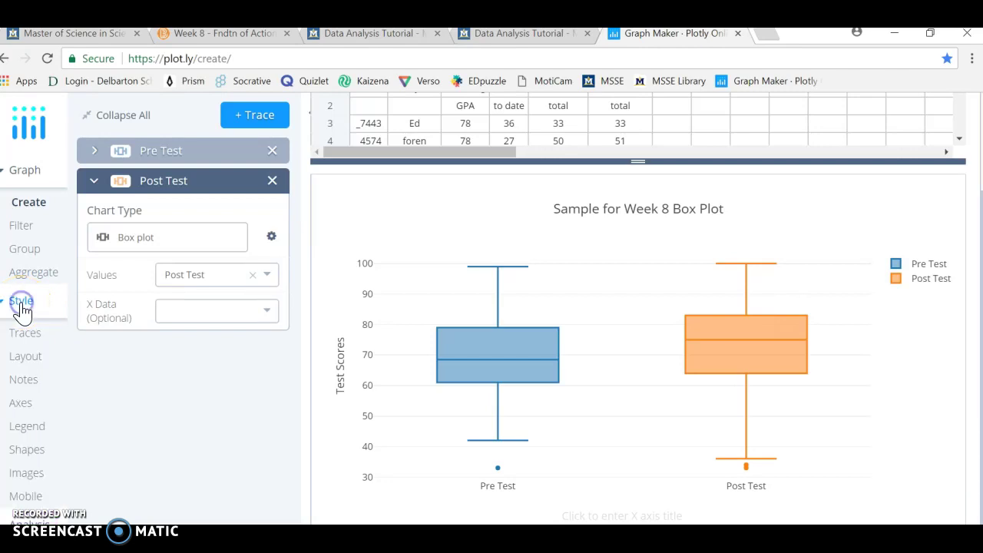
{"action": "left_click", "coordinate": [28, 335]}
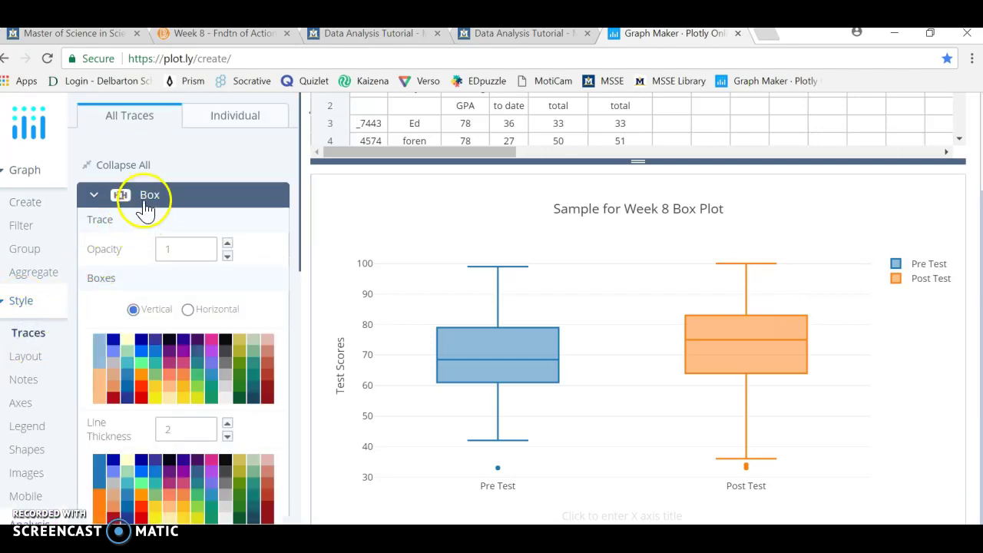
{"action": "left_click", "coordinate": [232, 119]}
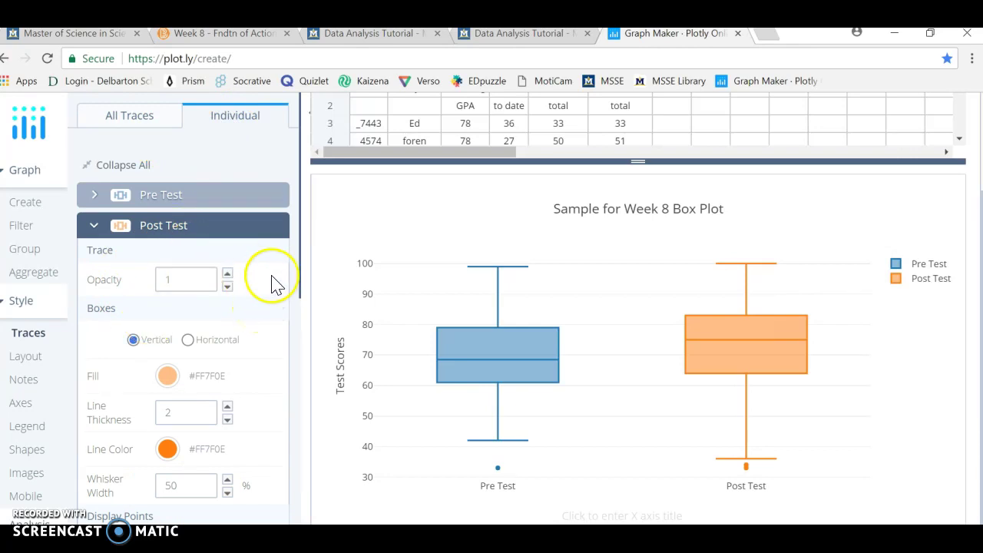
{"action": "left_click", "coordinate": [140, 121]}
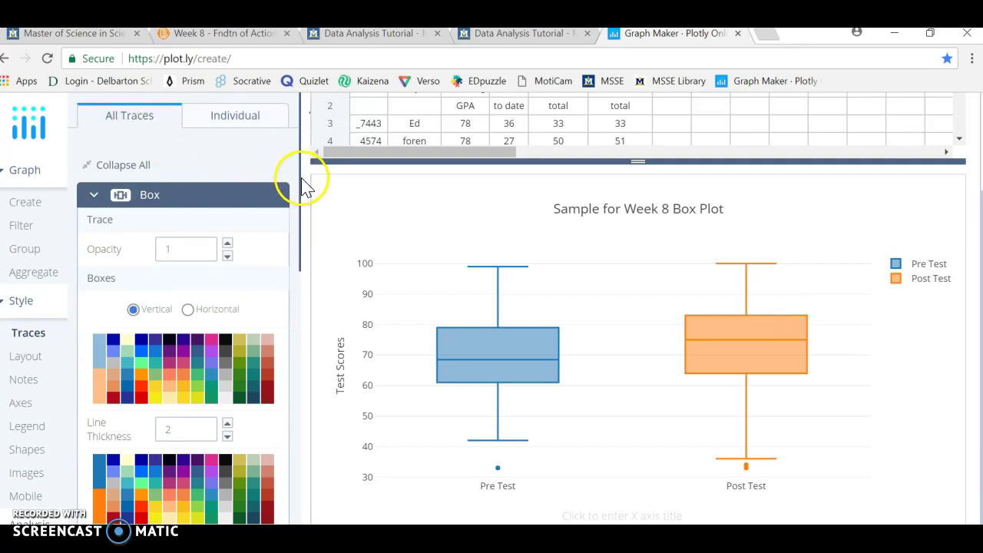
{"action": "left_click_drag", "start_coordinate": [302, 182], "coordinate": [302, 224]}
{"action": "left_click", "coordinate": [272, 149]}
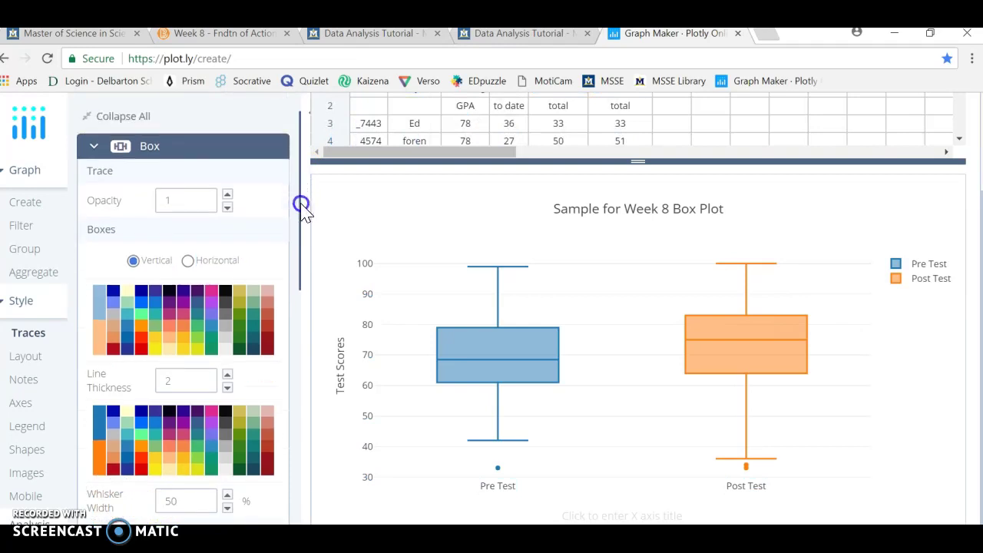
{"action": "left_click_drag", "start_coordinate": [300, 207], "coordinate": [291, 306]}
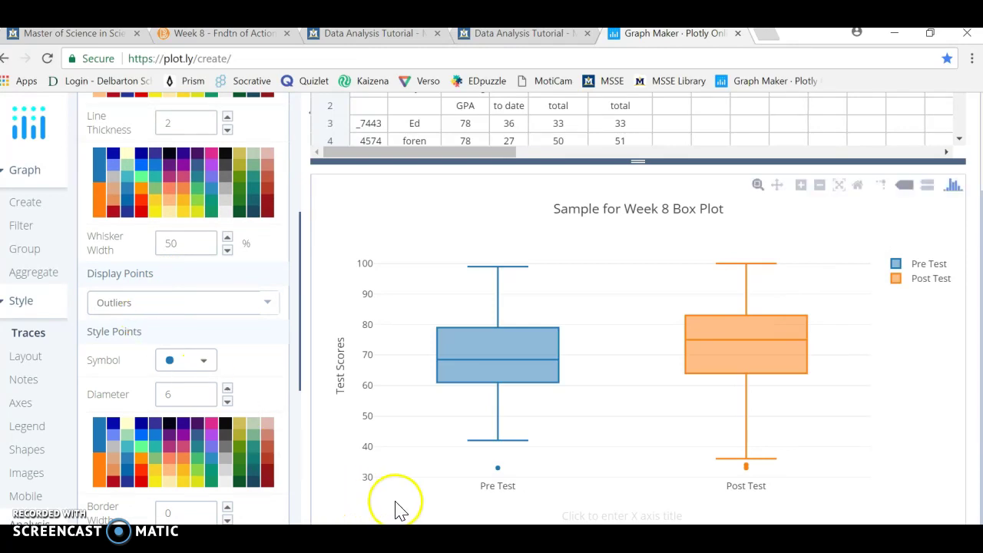
{"action": "mouse_move", "coordinate": [500, 475]}
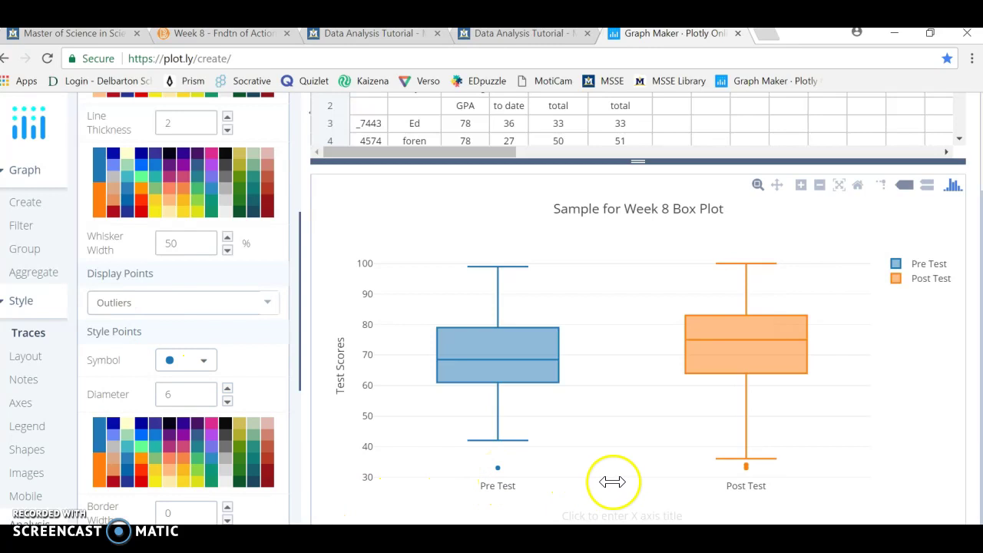
{"action": "left_click", "coordinate": [745, 476]}
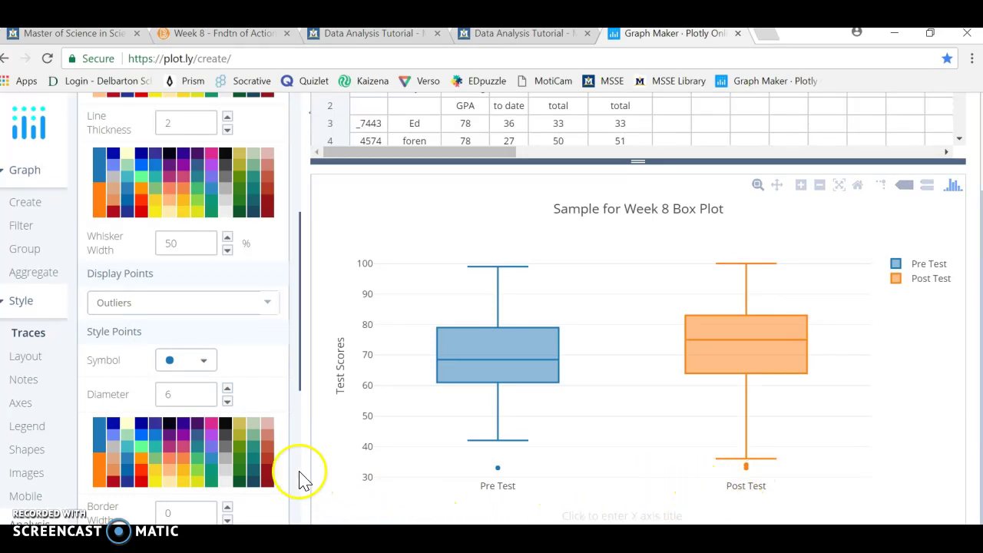
Change Display Points from Outliers to All for both boxes.
{"action": "left_click", "coordinate": [269, 307]}
{"action": "left_click", "coordinate": [252, 332]}
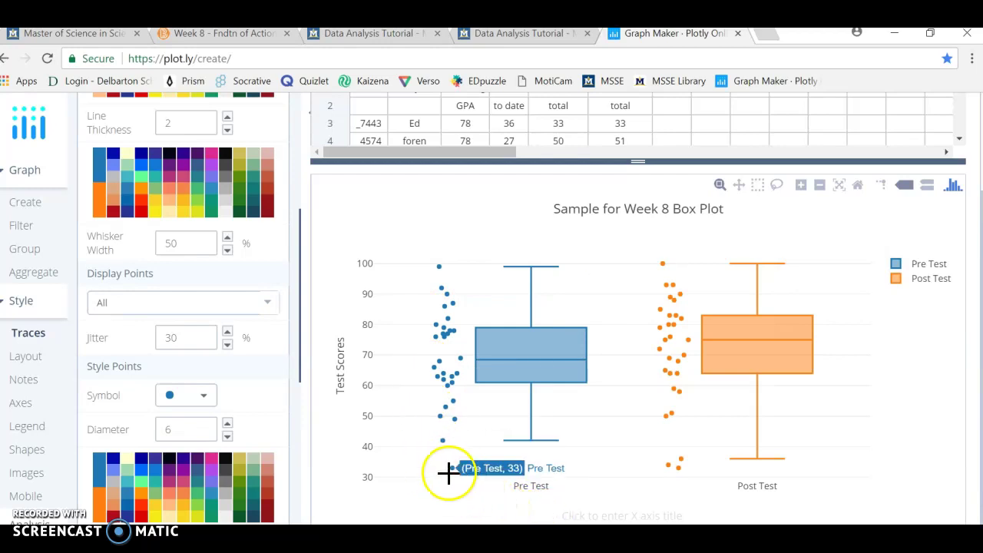
{"action": "mouse_move", "coordinate": [440, 444]}
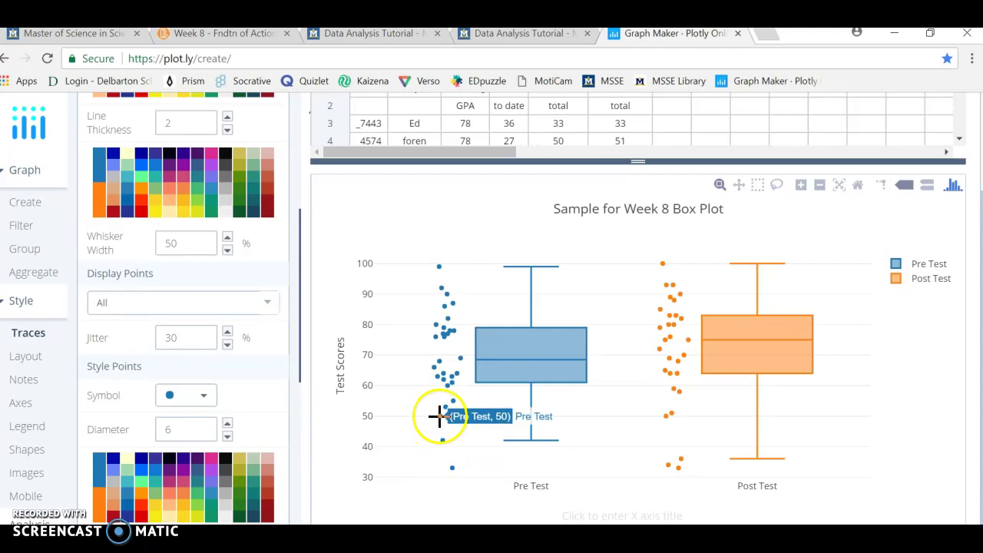
{"action": "mouse_move", "coordinate": [459, 401]}
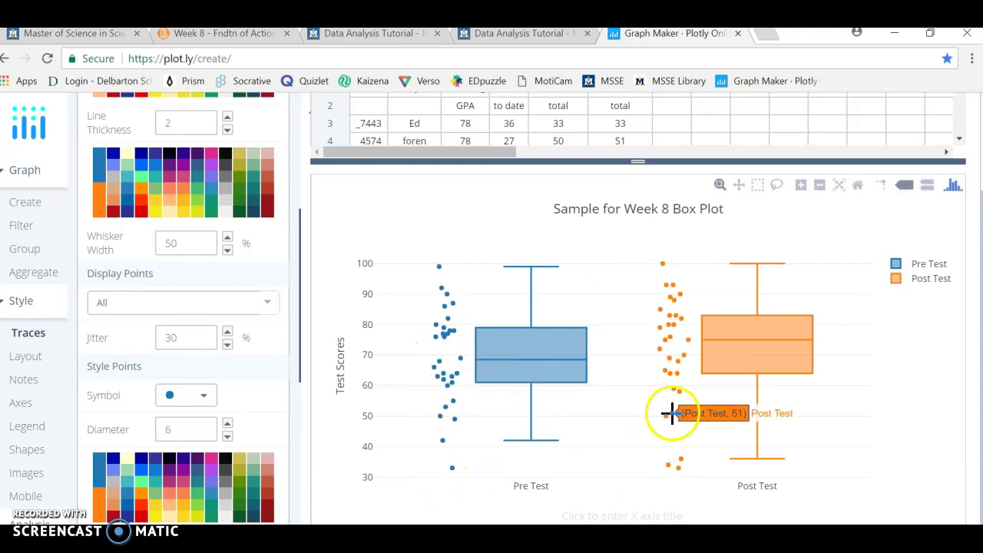
{"action": "mouse_move", "coordinate": [664, 421]}
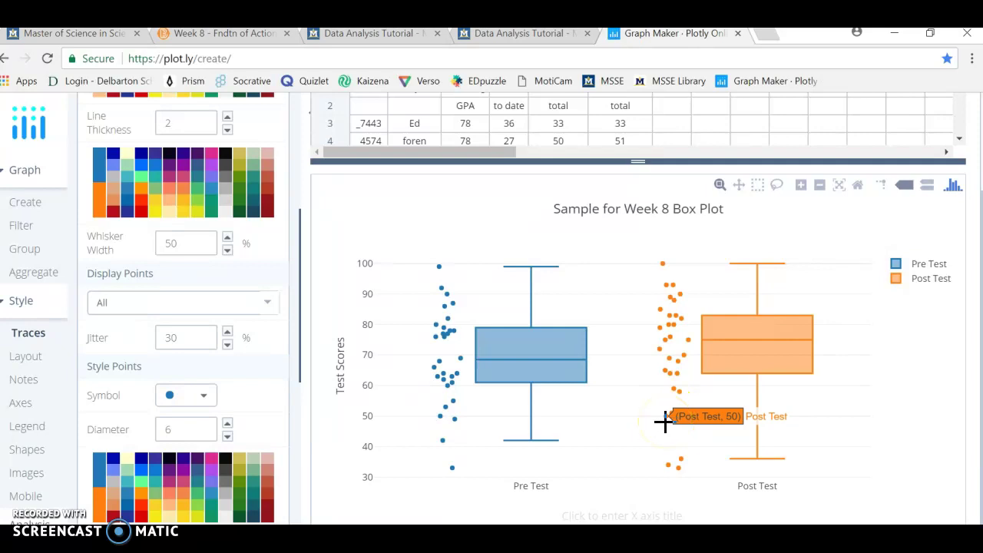
{"action": "mouse_move", "coordinate": [619, 426]}
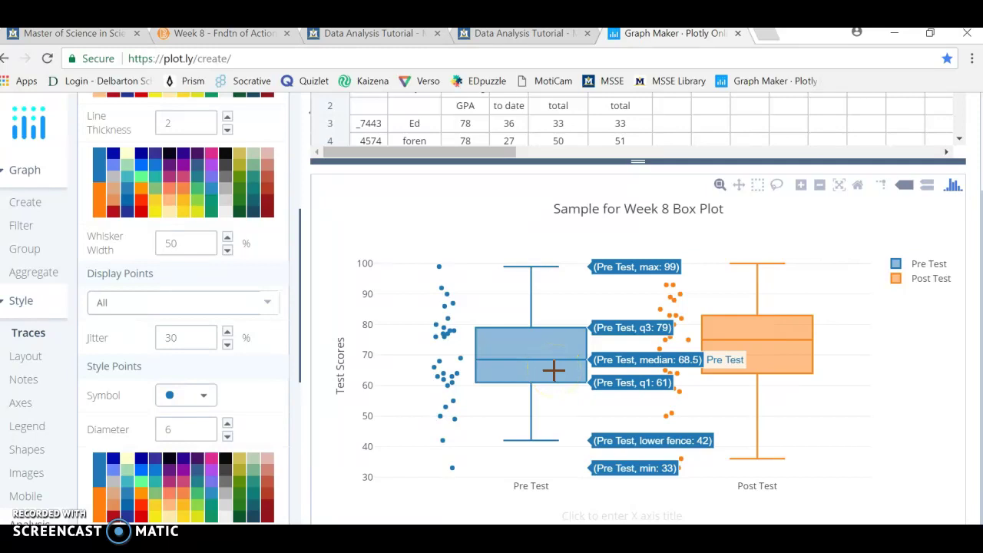
{"action": "left_click", "coordinate": [587, 380]}
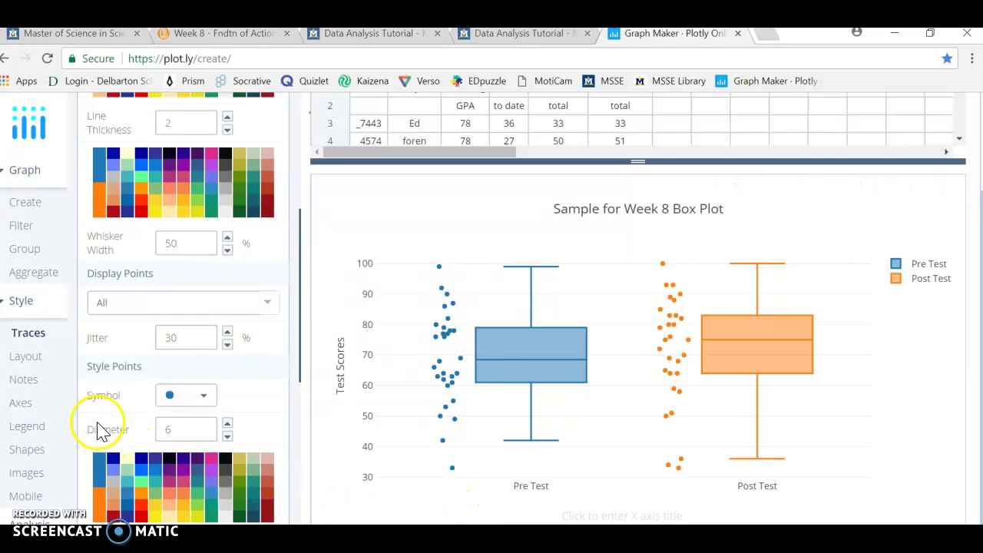
Run a Descriptive statistics analysis on the Pre Test column (mean 69.3).
{"action": "scroll", "coordinate": [59, 405], "scroll_direction": "down", "scroll_amount": 1}
{"action": "scroll", "coordinate": [60, 405], "scroll_direction": "down", "scroll_amount": 1}
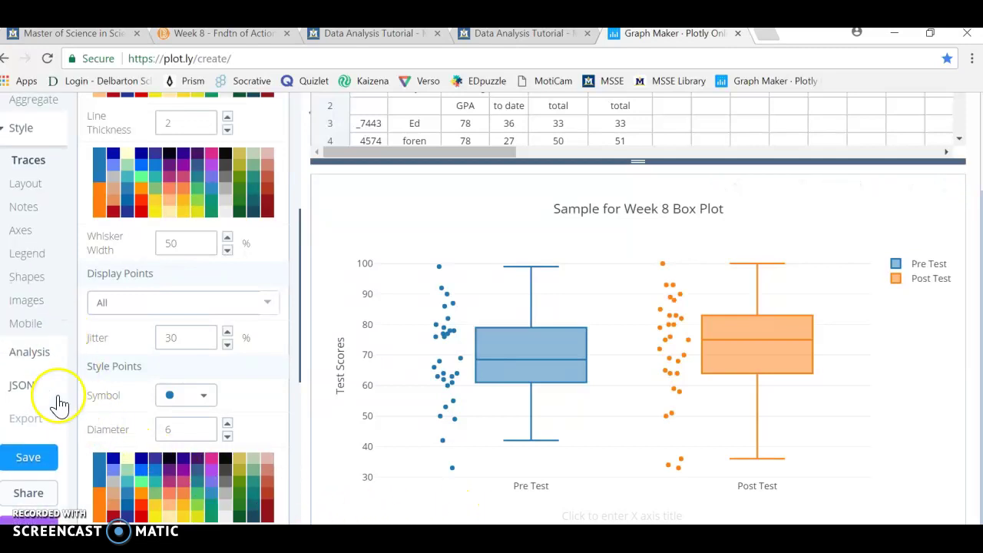
{"action": "left_click", "coordinate": [31, 357]}
{"action": "left_click", "coordinate": [223, 117]}
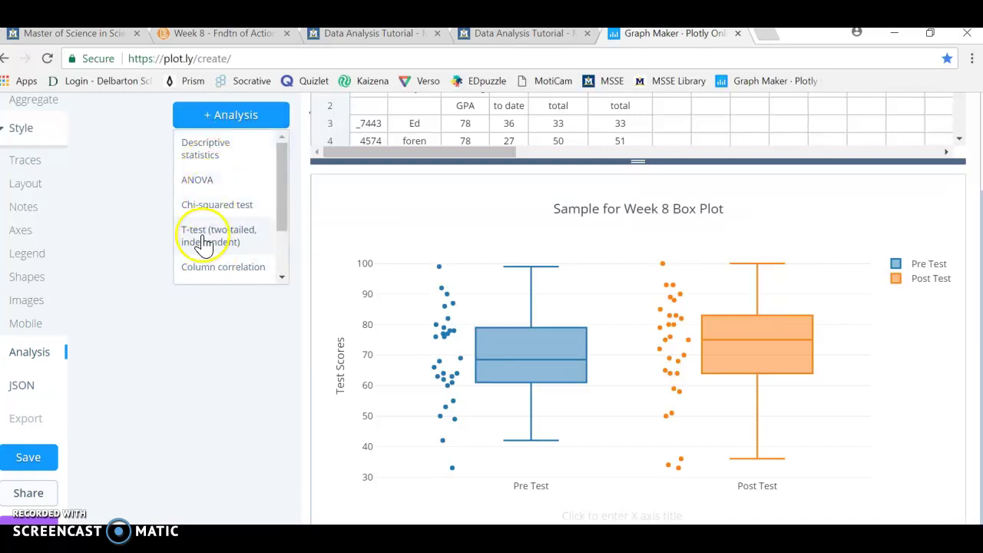
{"action": "left_click", "coordinate": [207, 156]}
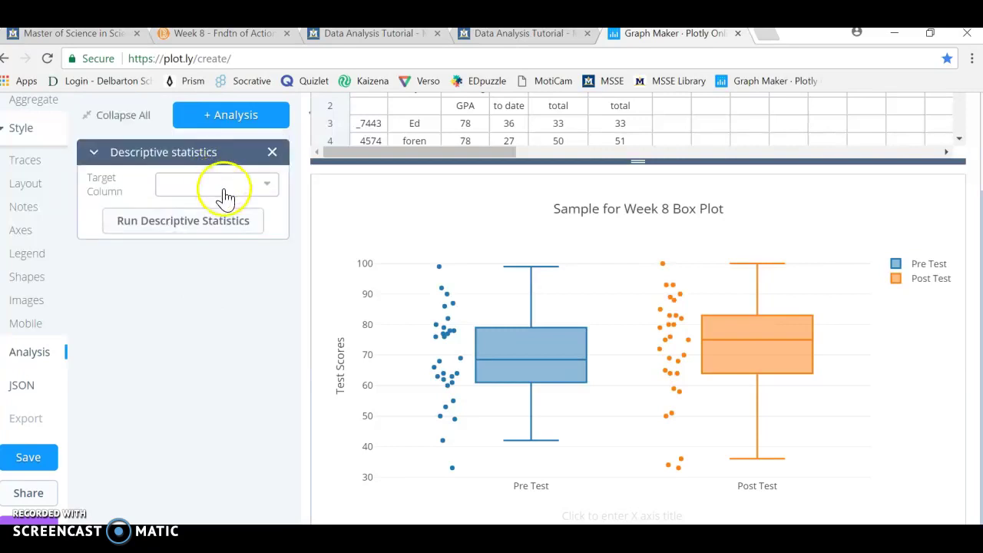
{"action": "left_click", "coordinate": [225, 188]}
{"action": "left_click", "coordinate": [197, 318]}
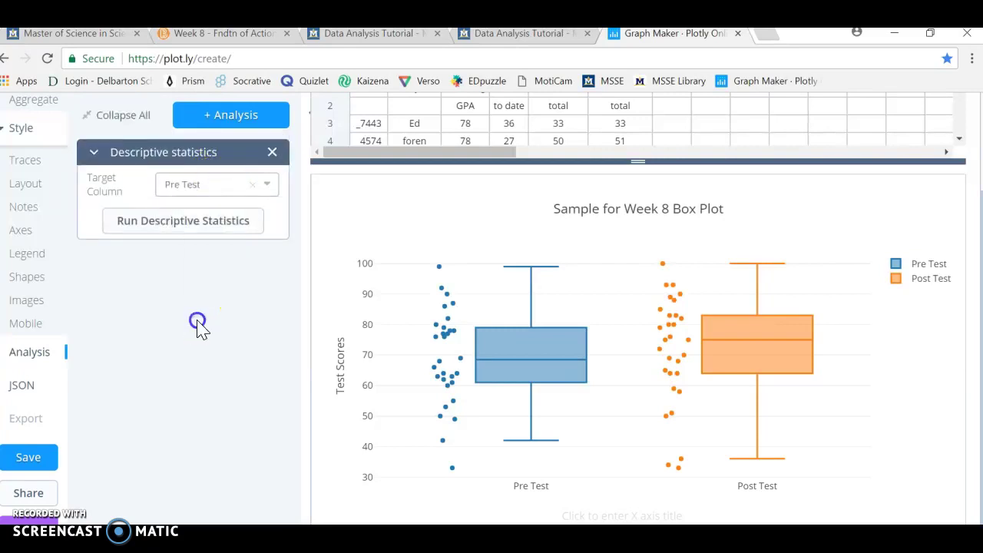
{"action": "left_click", "coordinate": [201, 224]}
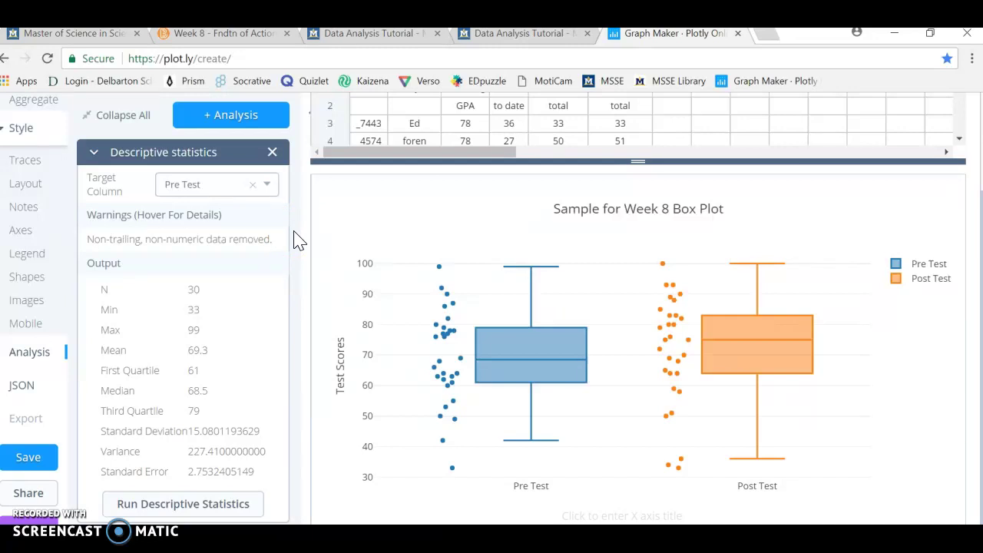
Run a second Descriptive statistics analysis on Post Test (mean 71.47, median 75).
{"action": "left_click", "coordinate": [246, 121]}
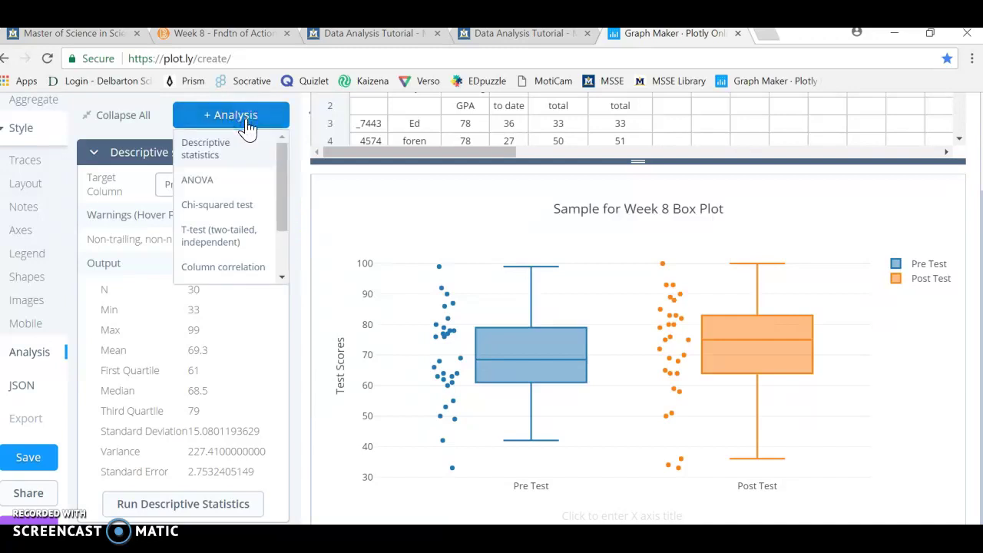
{"action": "left_click", "coordinate": [247, 119]}
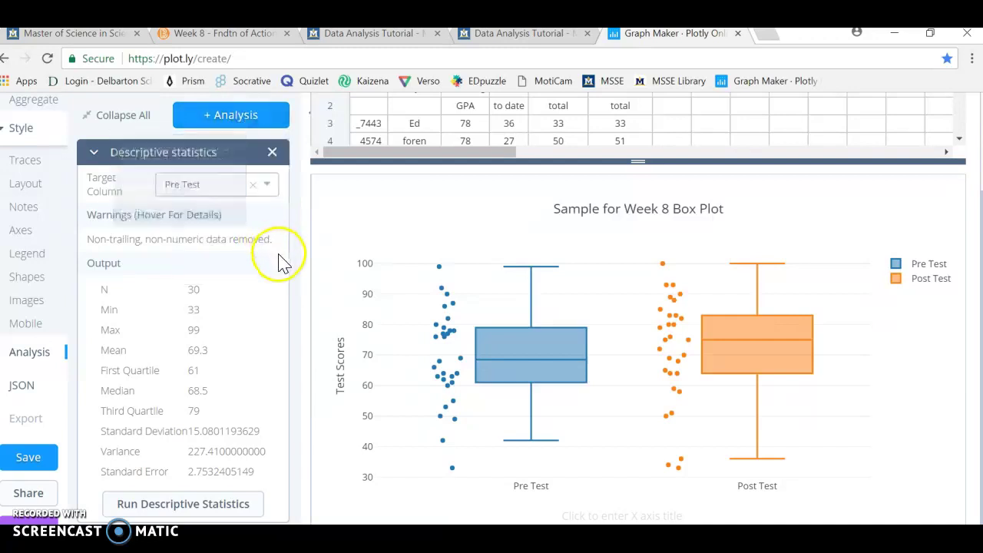
{"action": "left_click", "coordinate": [91, 152]}
{"action": "left_click", "coordinate": [193, 121]}
{"action": "left_click", "coordinate": [209, 149]}
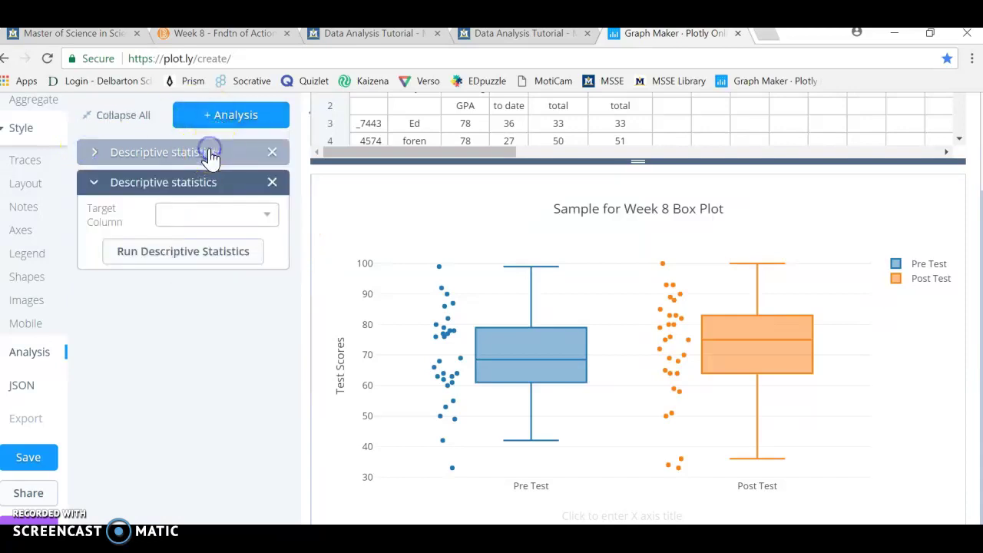
{"action": "left_click", "coordinate": [219, 222]}
{"action": "left_click", "coordinate": [196, 370]}
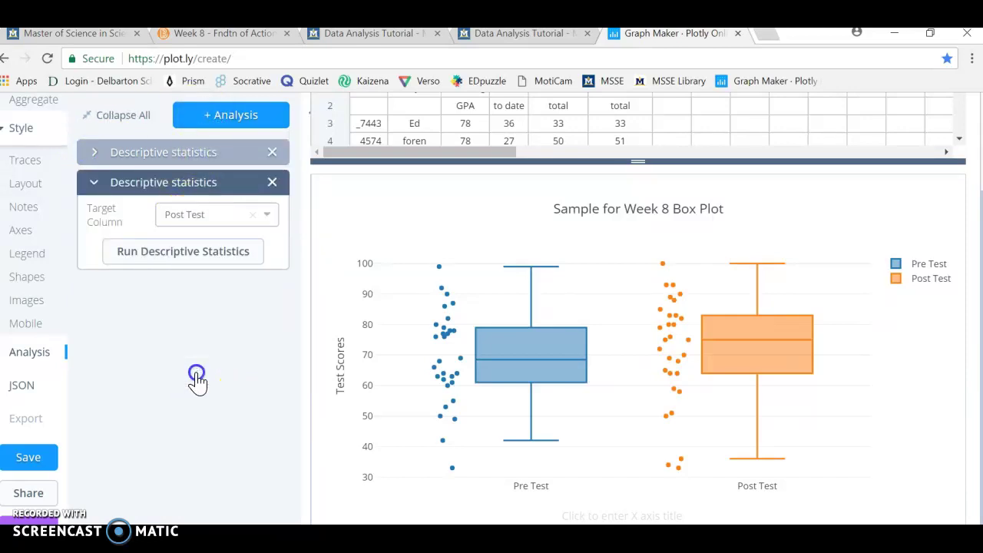
{"action": "left_click", "coordinate": [197, 254]}
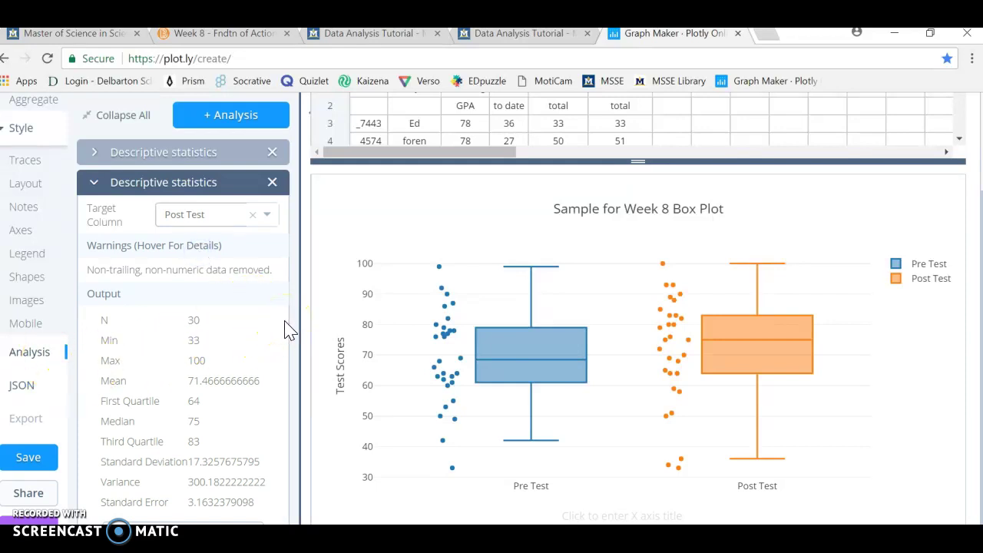
Save the box plot with Plot set to Public, keeping its grid data private.
{"action": "left_click", "coordinate": [35, 459]}
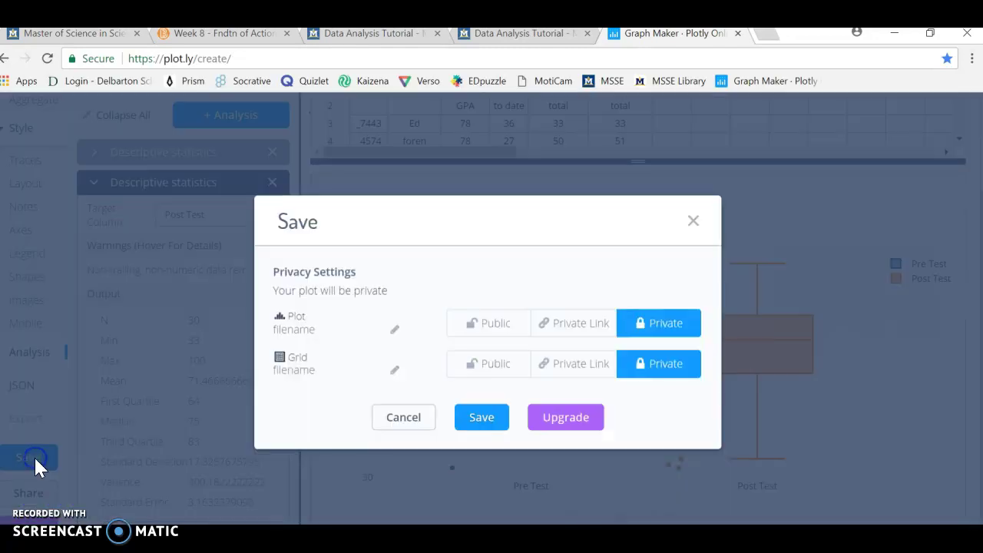
{"action": "left_click", "coordinate": [513, 326]}
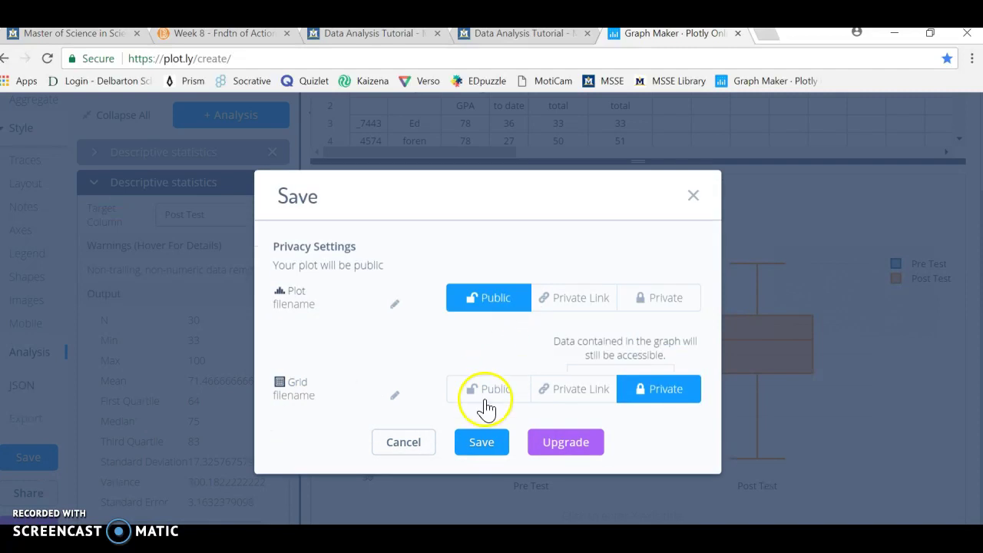
{"action": "left_click", "coordinate": [487, 442]}
{"action": "left_click", "coordinate": [491, 445]}
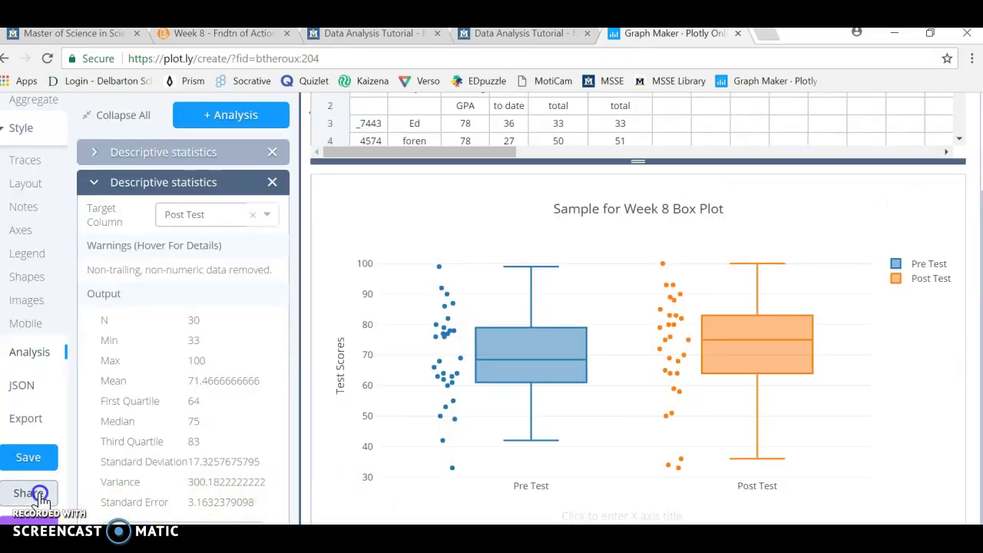
Review the saved plot's Link & Privacy, Embed and Collaborate sharing options.
{"action": "left_click", "coordinate": [38, 496]}
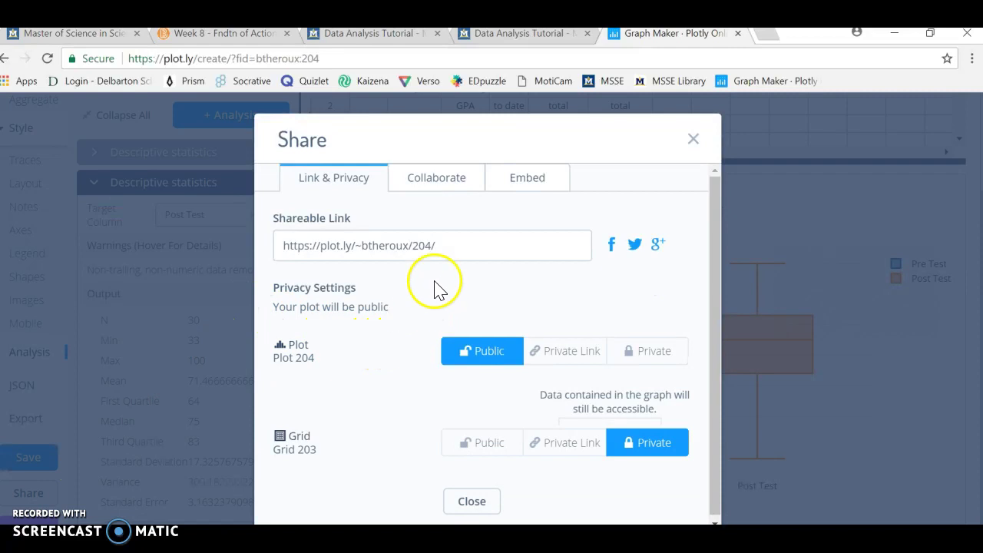
{"action": "left_click", "coordinate": [478, 244]}
{"action": "key", "text": "ctrl+c"}
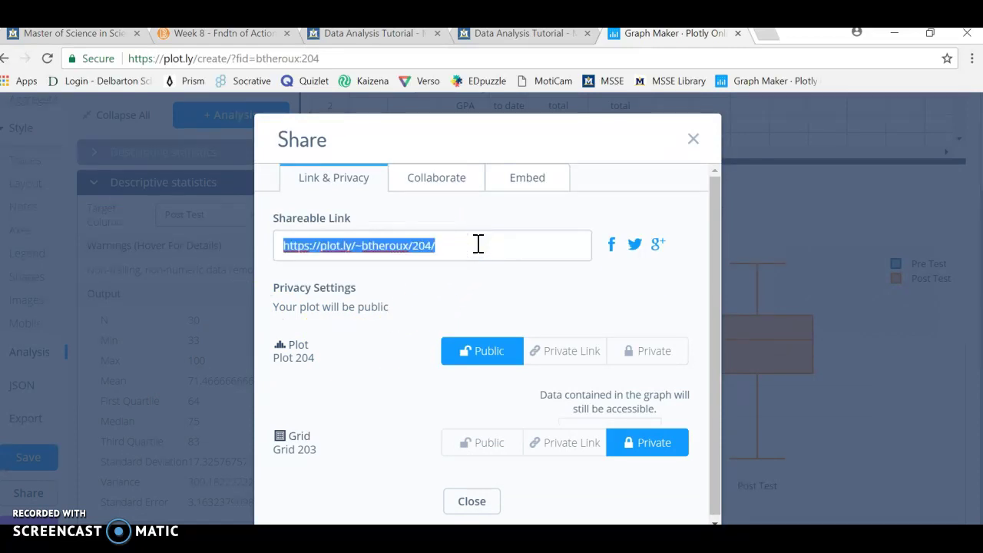
{"action": "left_click", "coordinate": [478, 243]}
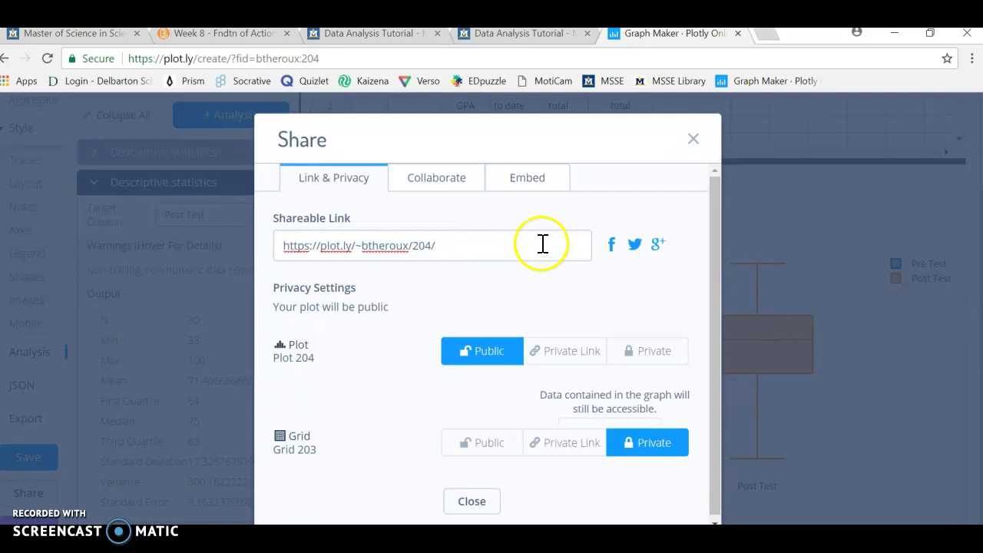
{"action": "left_click", "coordinate": [527, 187]}
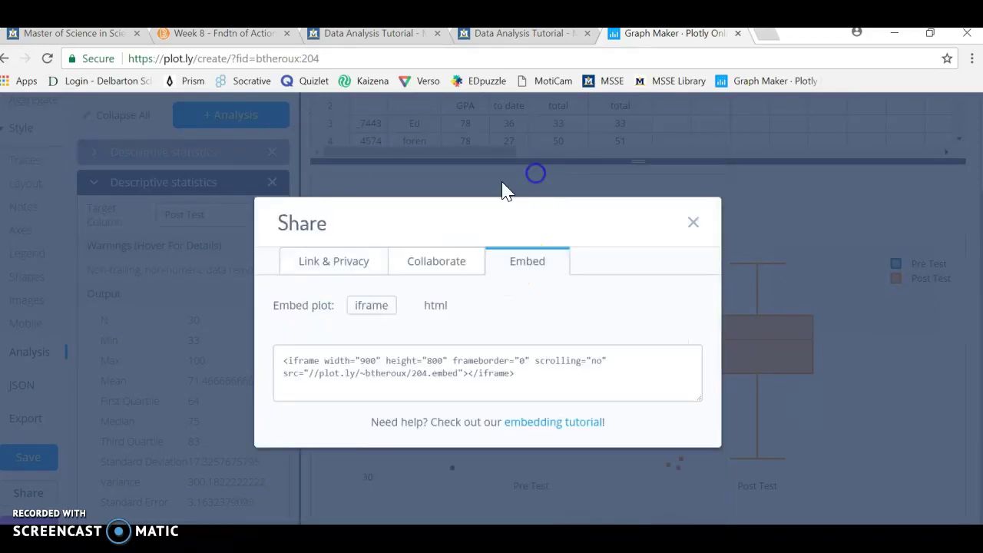
{"action": "left_click", "coordinate": [428, 268]}
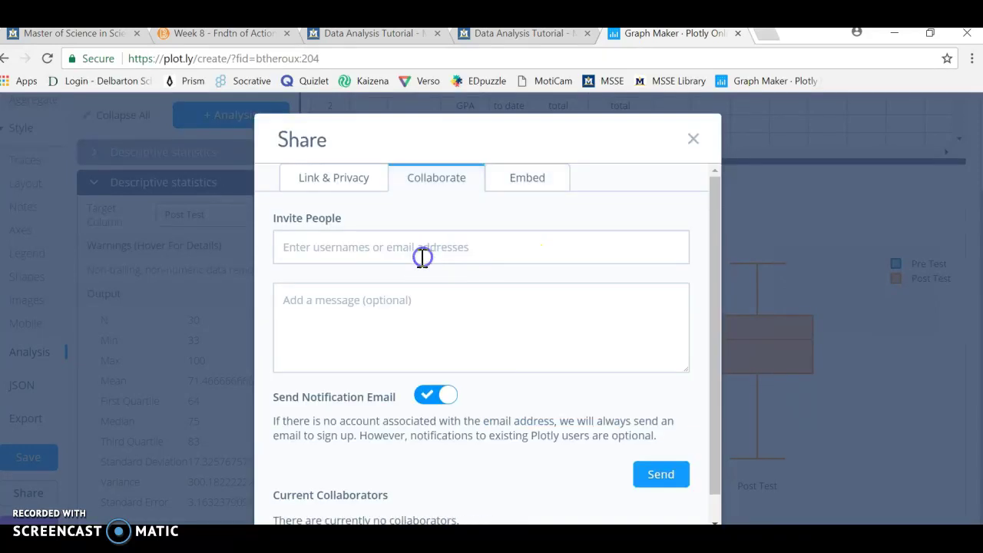
{"action": "left_click", "coordinate": [318, 181]}
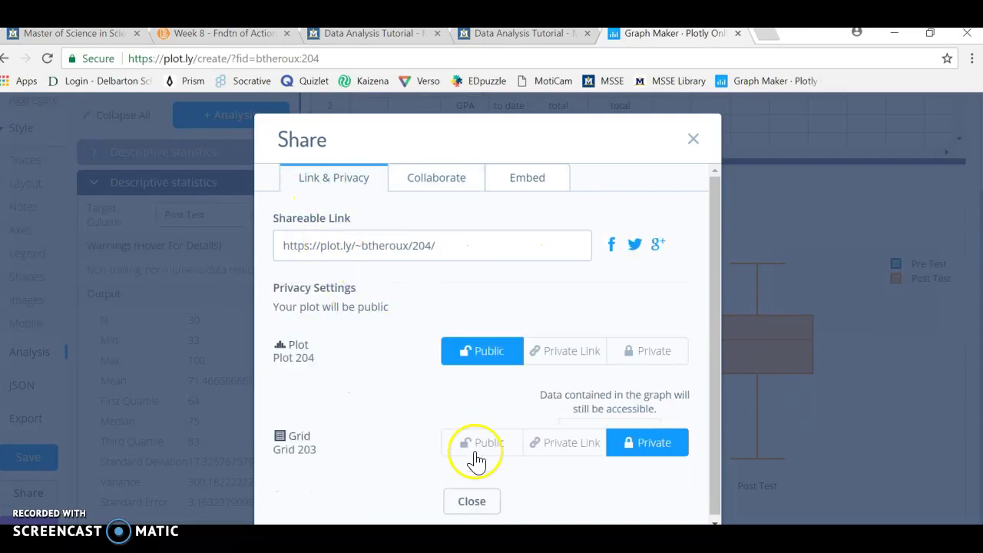
{"action": "left_click", "coordinate": [482, 502]}
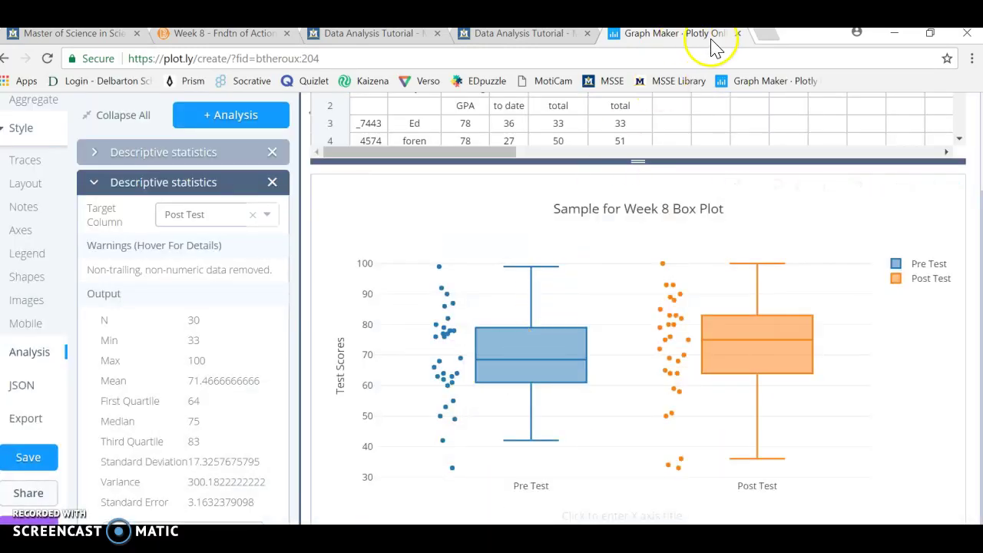
Open the plot's shareable link in a new browser tab to view its public page.
{"action": "left_click", "coordinate": [768, 33]}
{"action": "left_click", "coordinate": [658, 59]}
{"action": "key", "text": "ctrl+v"}
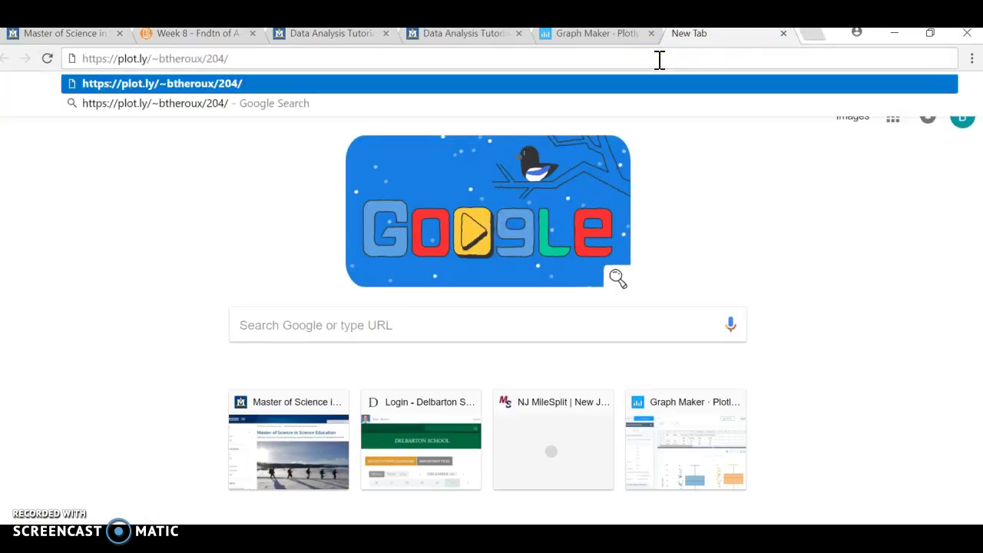
{"action": "key", "text": "Return"}
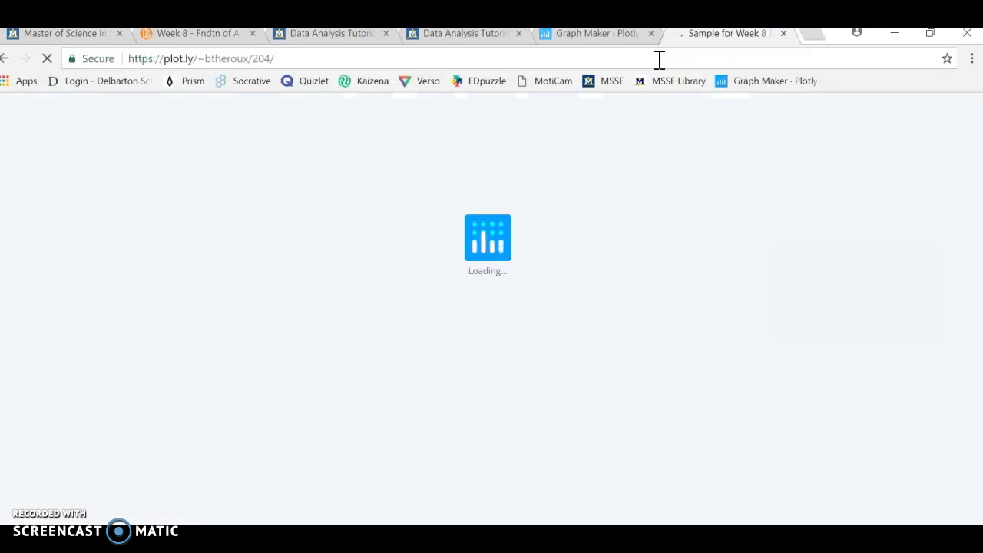
{"action": "left_click", "coordinate": [643, 134]}
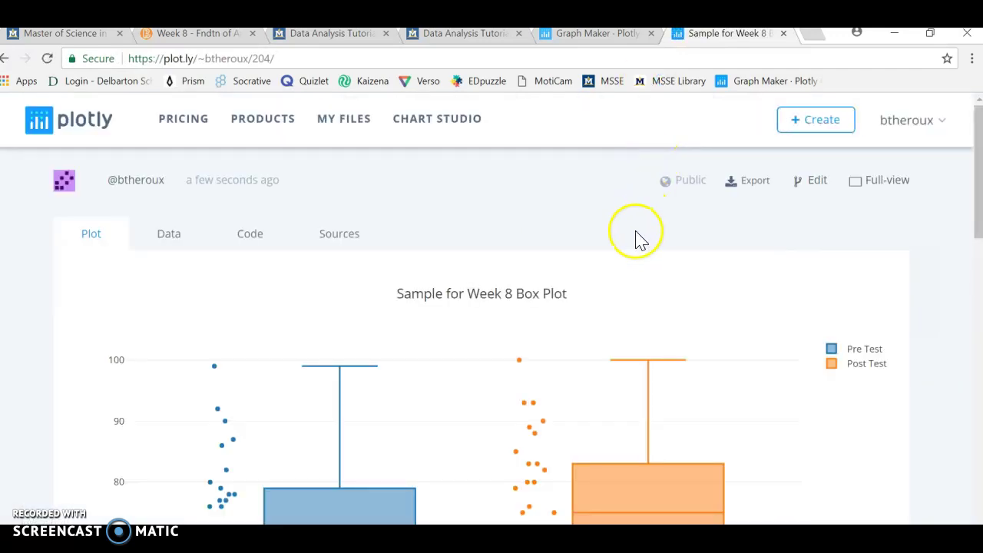
{"action": "left_click_drag", "start_coordinate": [977, 171], "coordinate": [977, 377]}
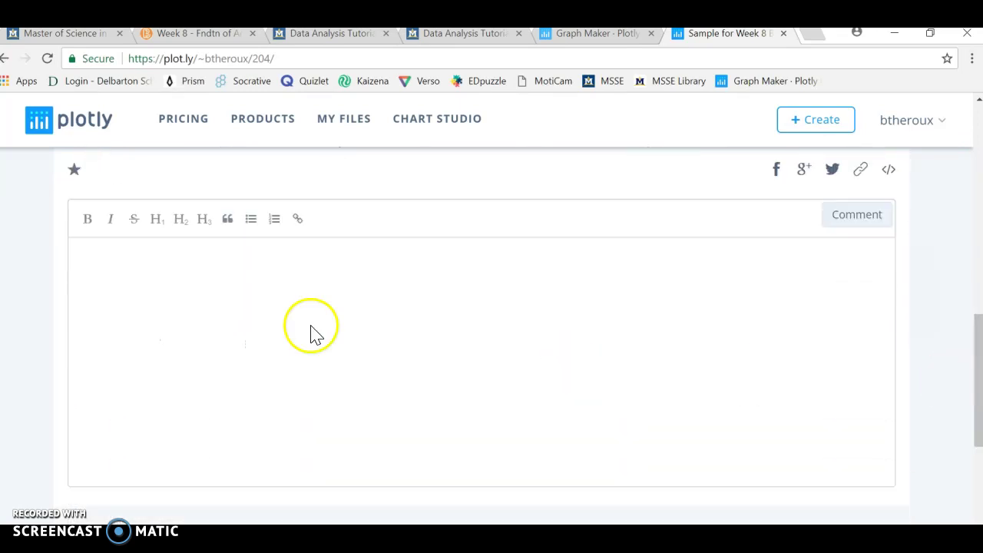
{"action": "left_click", "coordinate": [207, 273]}
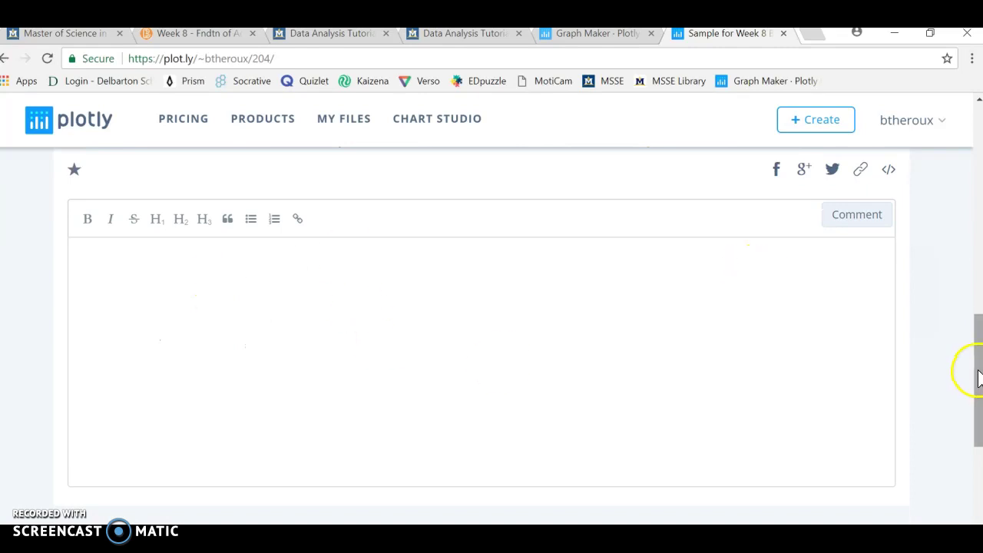
{"action": "left_click_drag", "start_coordinate": [976, 369], "coordinate": [976, 162]}
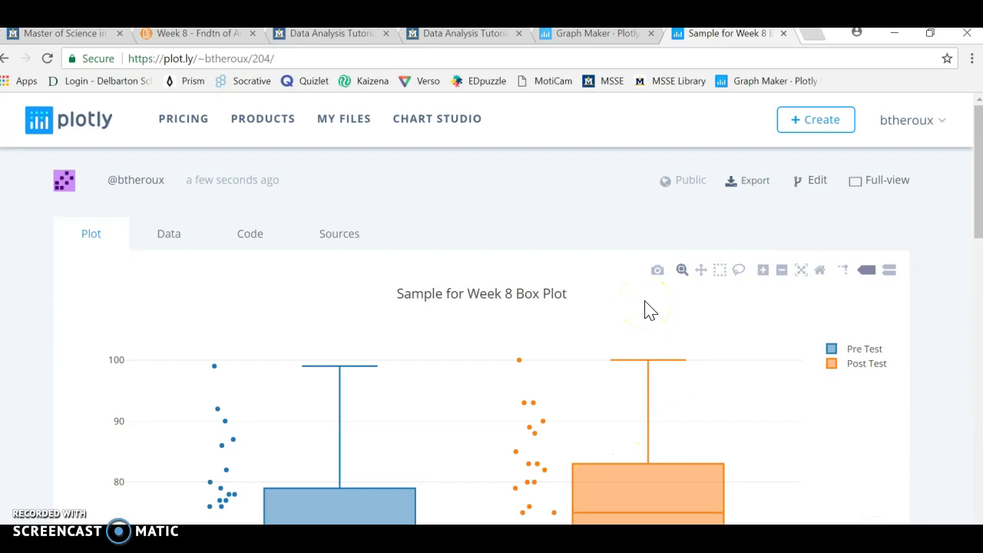
Download the chart as Plot 204.png and preview it in the image viewer.
{"action": "left_click", "coordinate": [659, 273]}
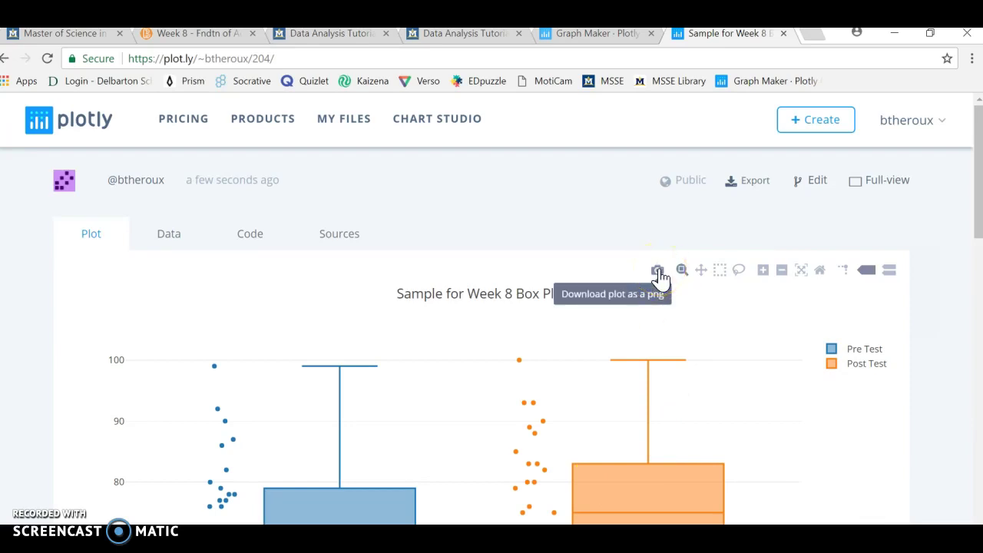
{"action": "left_click", "coordinate": [659, 271]}
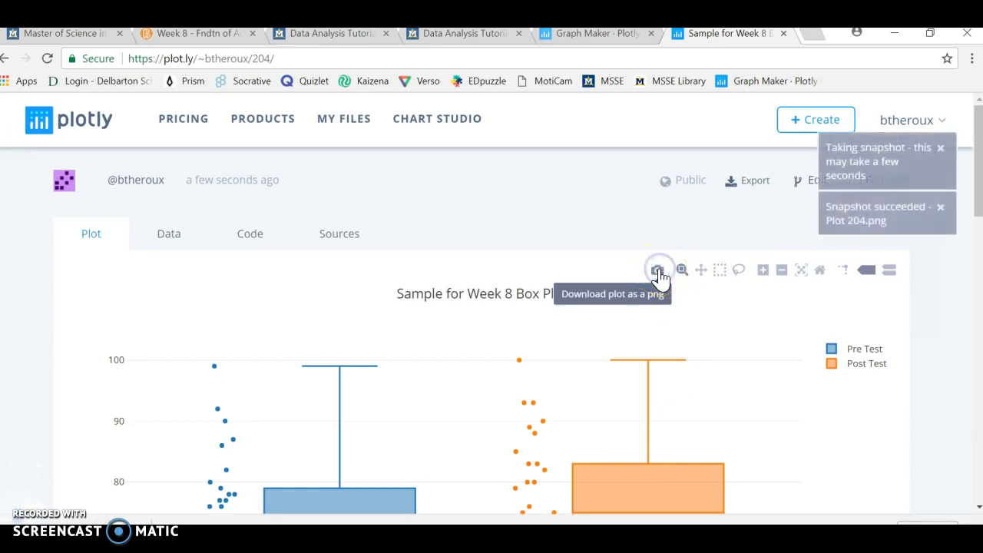
{"action": "left_click", "coordinate": [127, 523]}
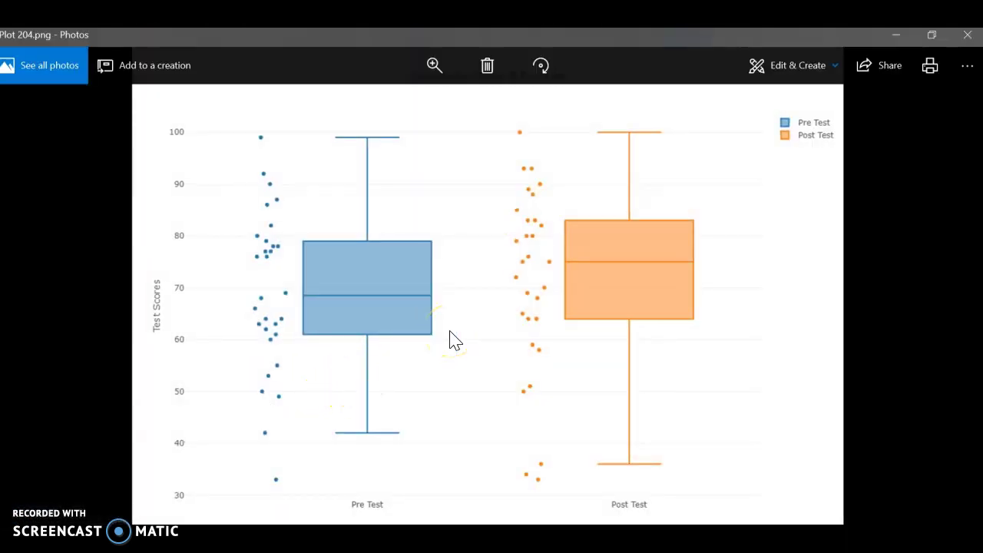
{"action": "left_click", "coordinate": [968, 36]}
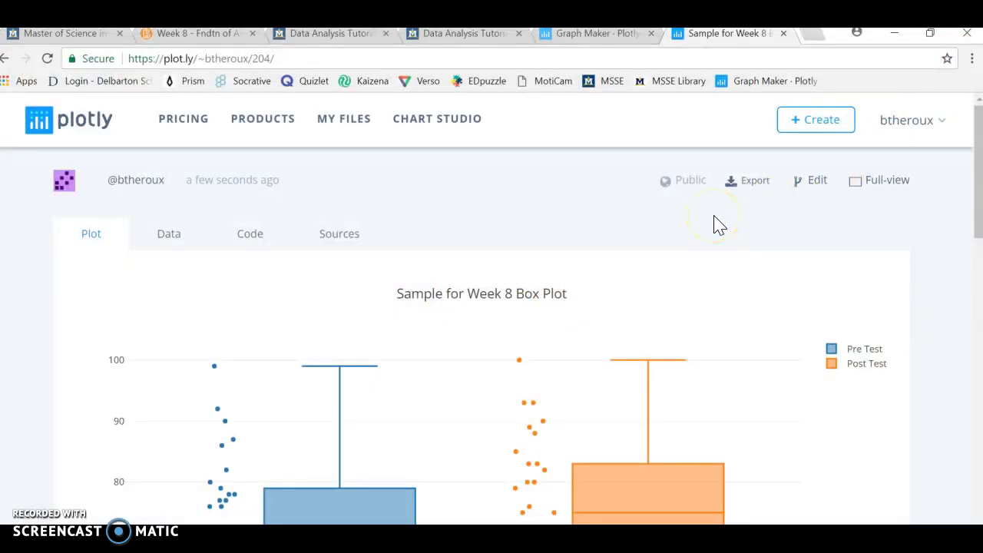
Export the plot from its public page as a .jpeg image.
{"action": "left_click", "coordinate": [740, 185]}
{"action": "left_click", "coordinate": [746, 183]}
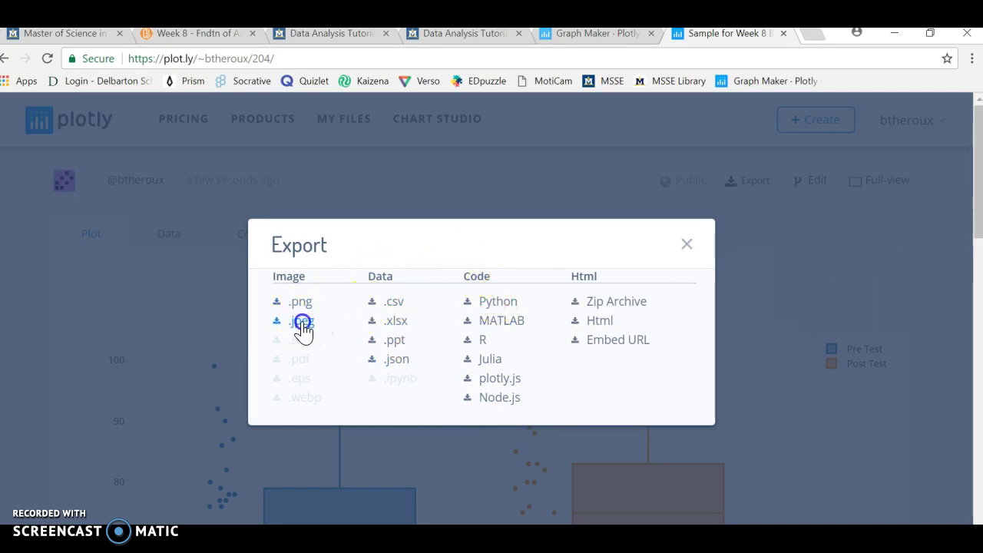
{"action": "left_click", "coordinate": [302, 323]}
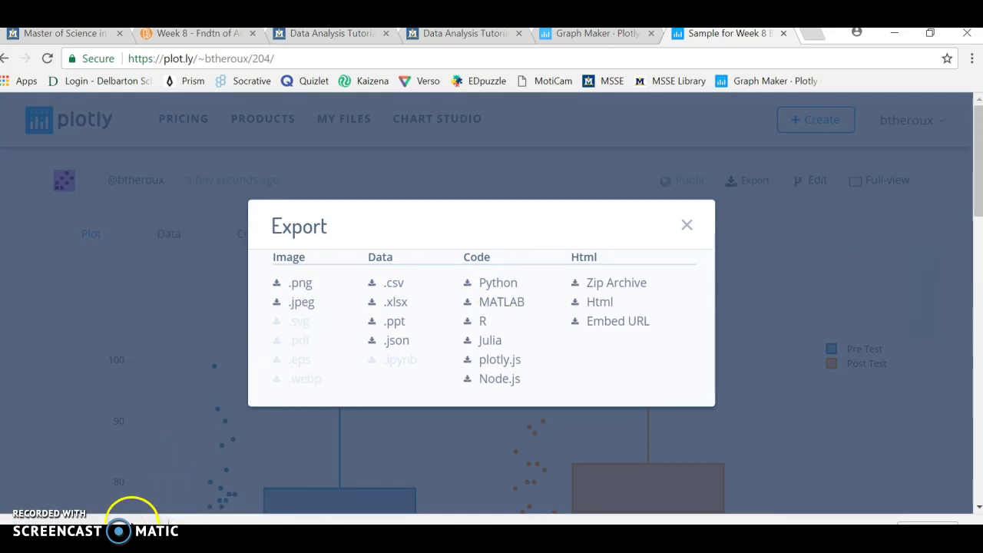
{"action": "left_click", "coordinate": [130, 513]}
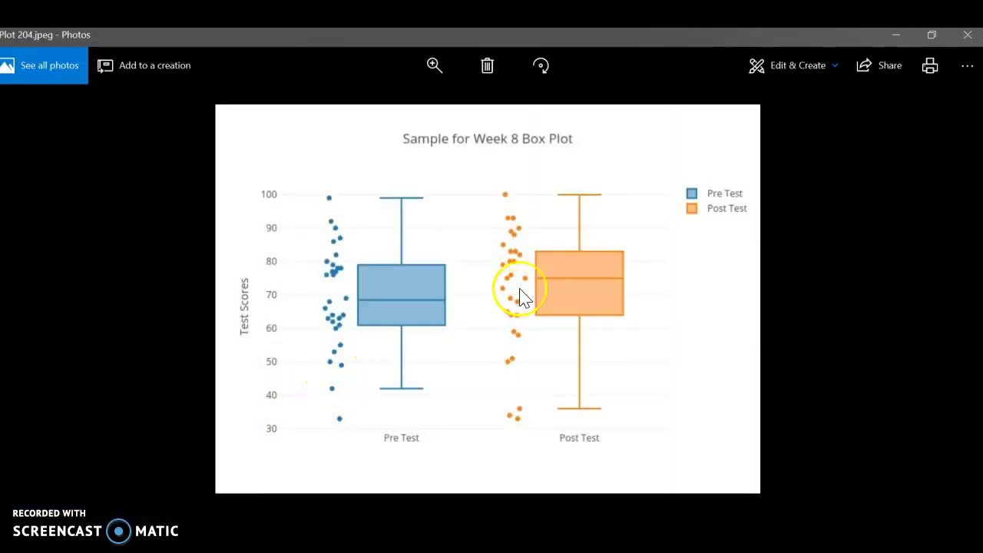
{"action": "right_click", "coordinate": [602, 239]}
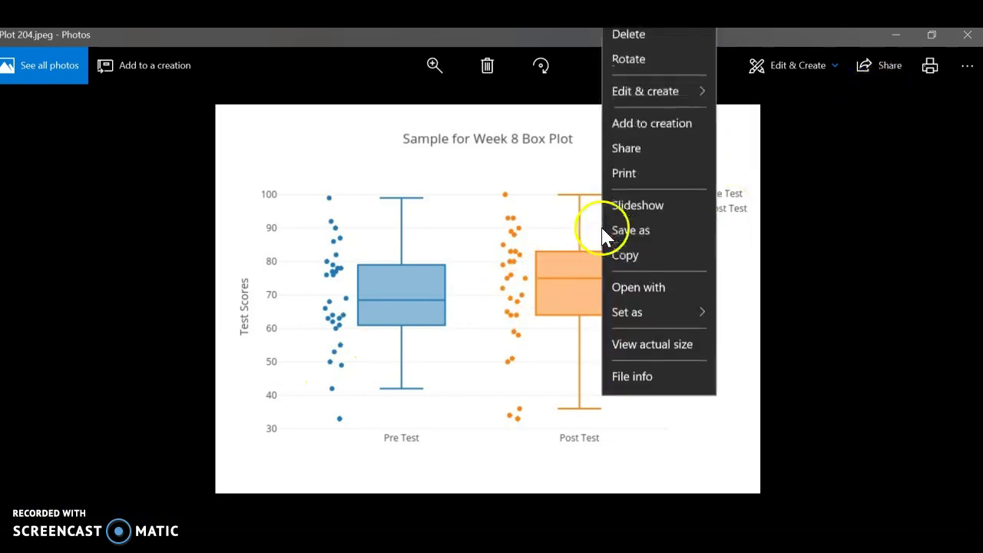
{"action": "left_click", "coordinate": [833, 148]}
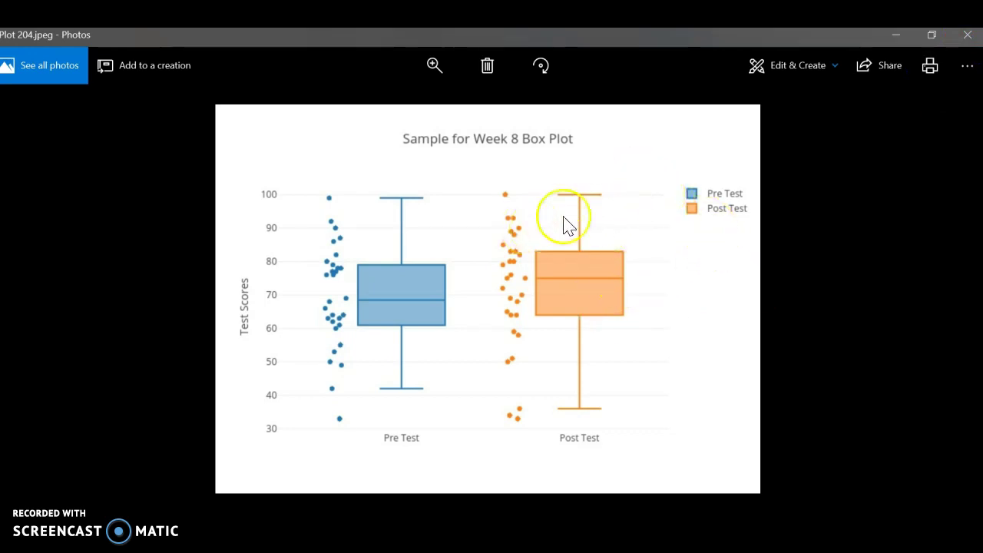
Close the image viewer, Export dialog and Sample for Week 8 tab, returning to Graph Maker.
{"action": "left_click", "coordinate": [967, 35]}
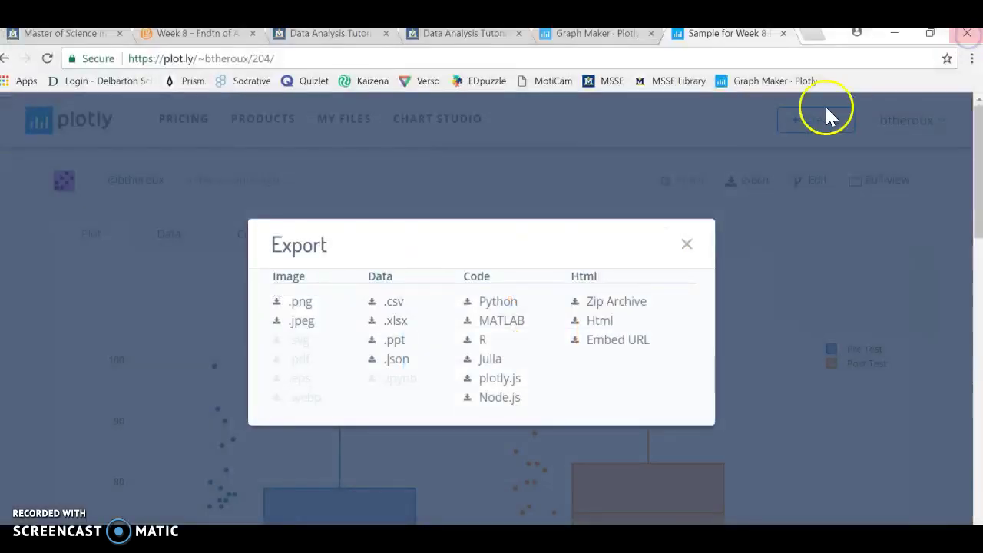
{"action": "left_click", "coordinate": [686, 243]}
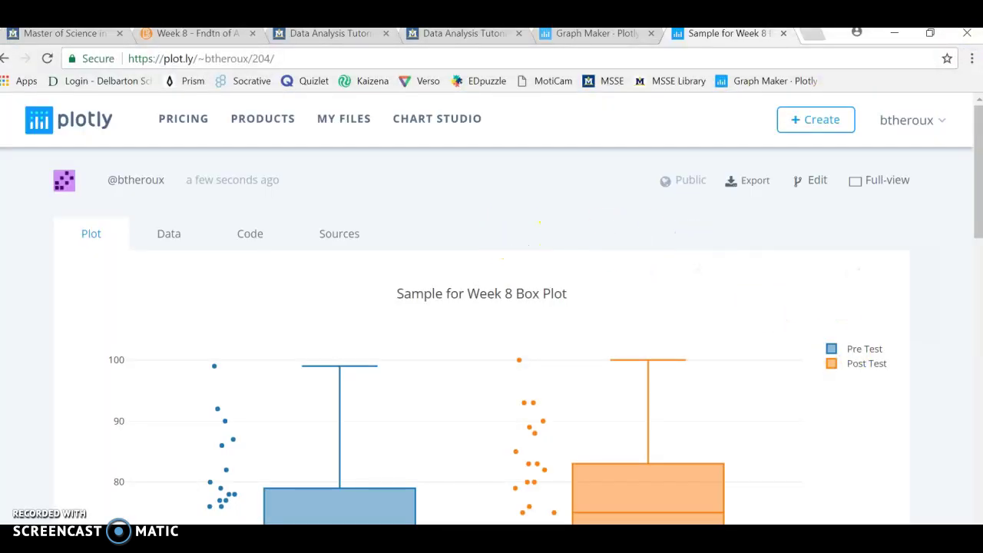
{"action": "left_click", "coordinate": [781, 35]}
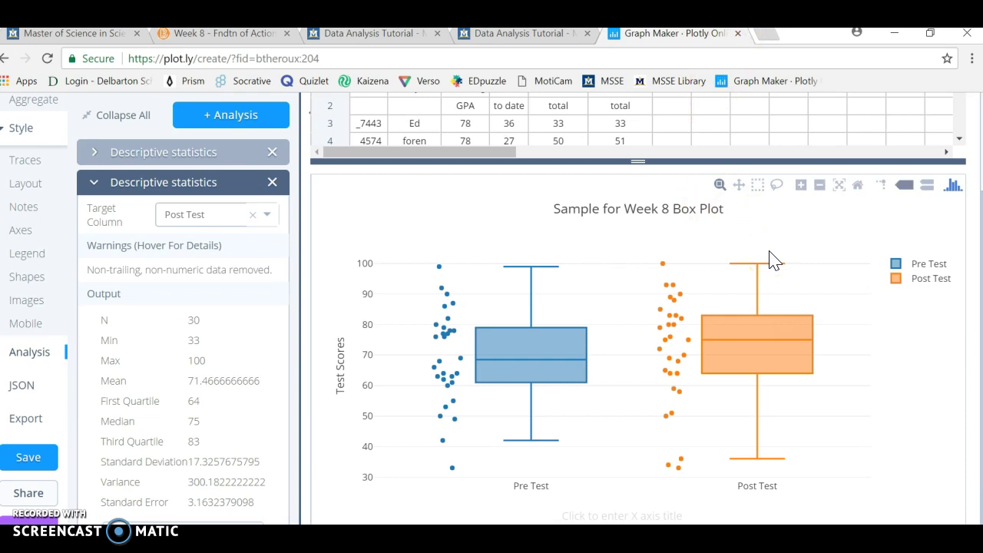
{"action": "left_click", "coordinate": [776, 221]}
{"action": "left_click", "coordinate": [807, 231]}
{"action": "left_click", "coordinate": [799, 218]}
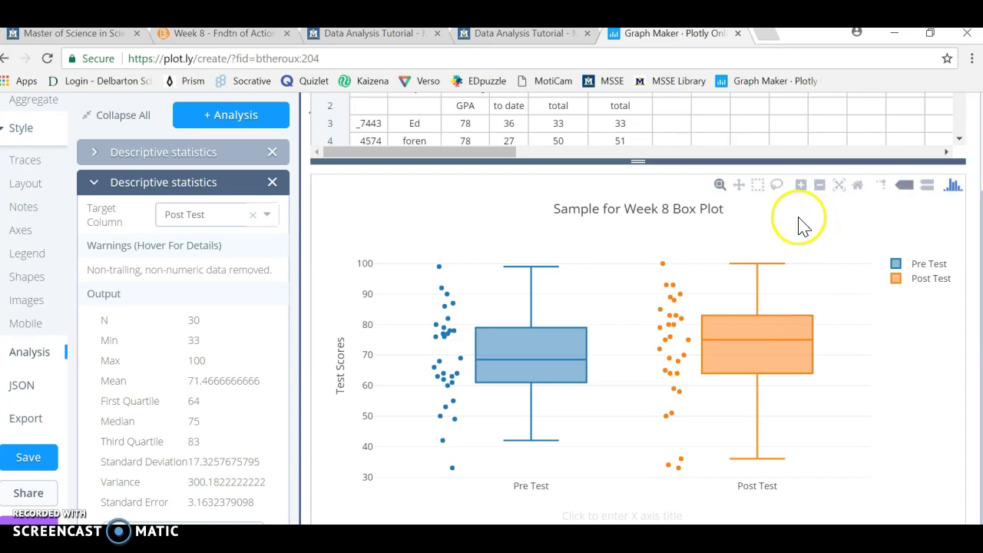